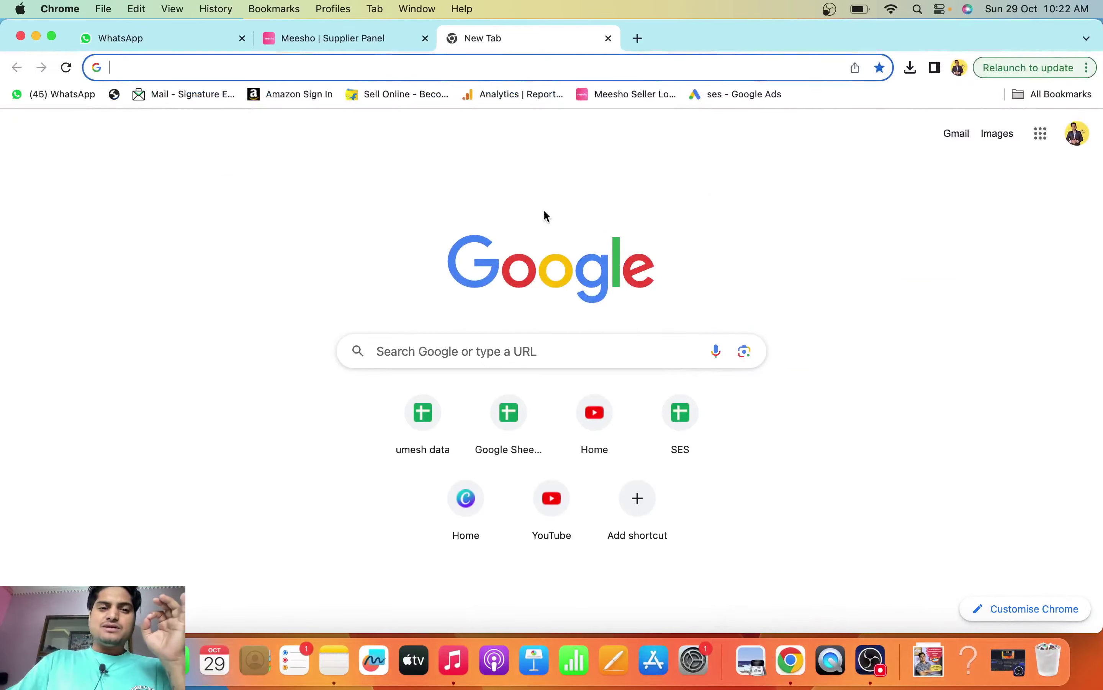
Step: Open the meesho.com storefront and look through the categories and banners on its home page
text(meesh)
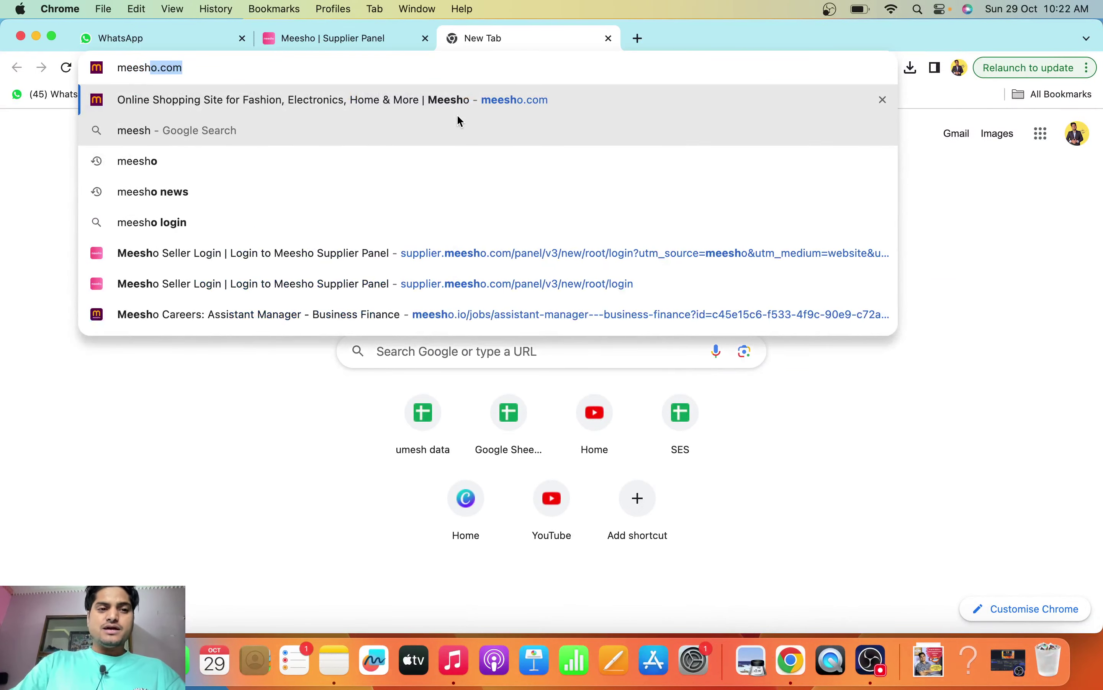
key(Return)
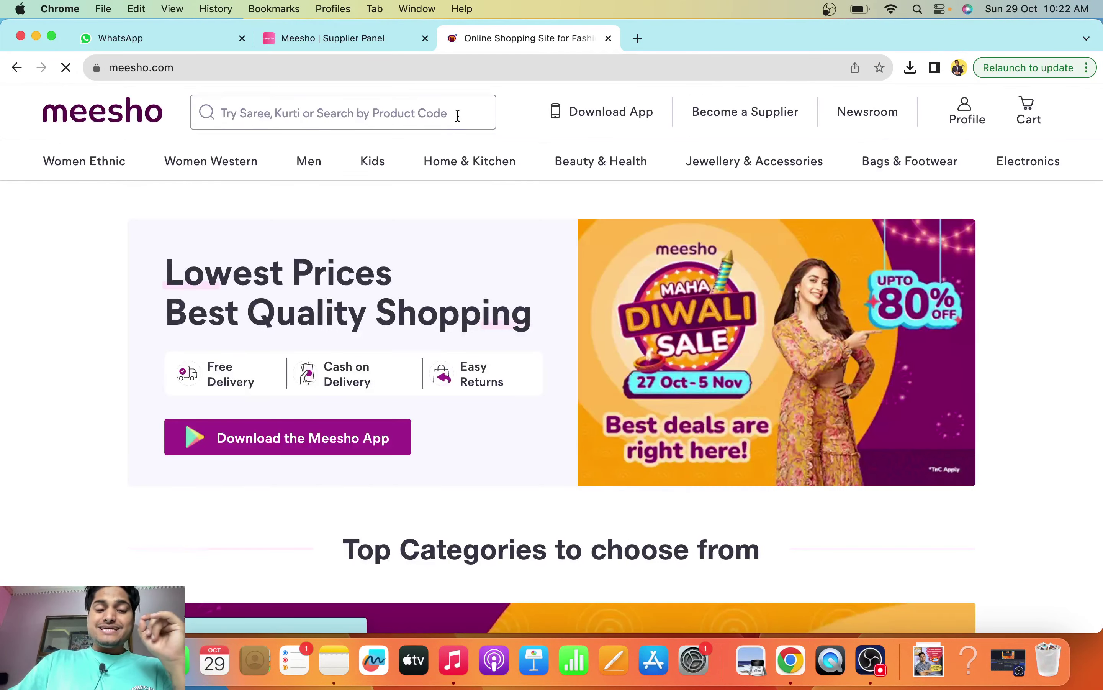
scroll(490, 303, down, 4)
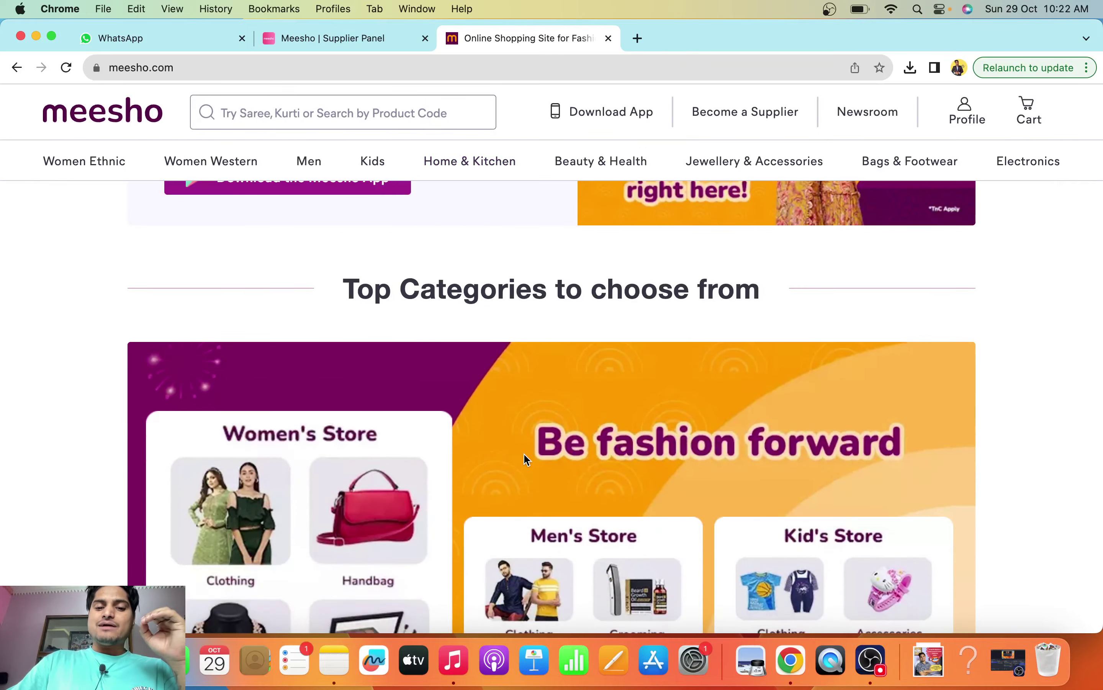
scroll(526, 455, down, 5)
scroll(525, 460, down, 10)
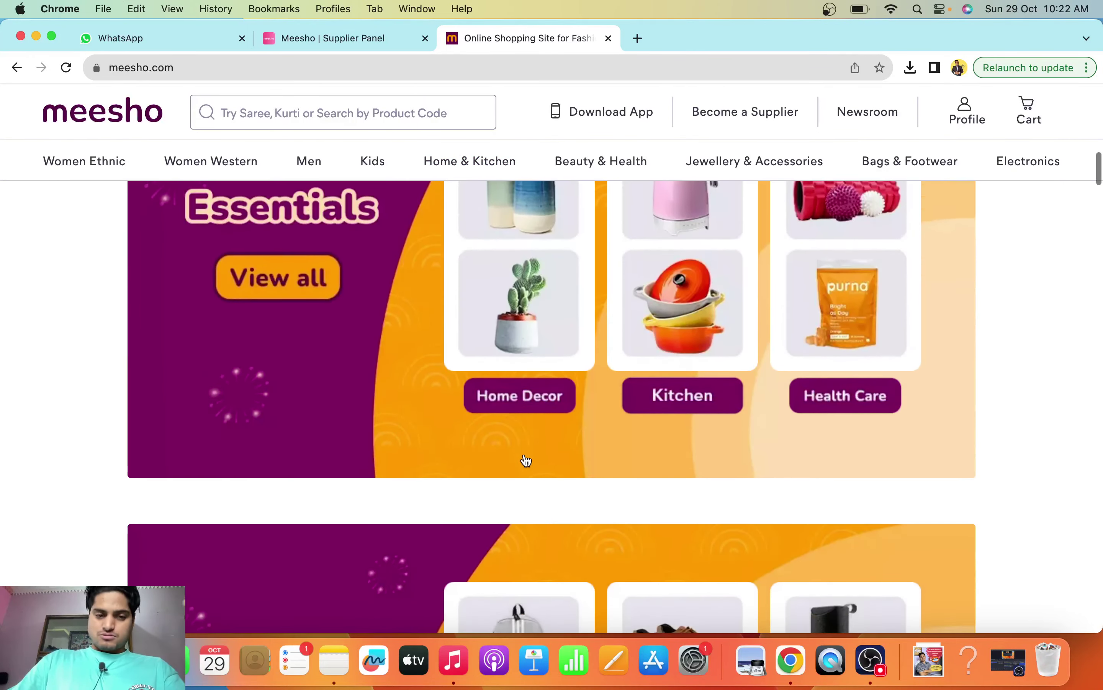
scroll(525, 454, down, 12)
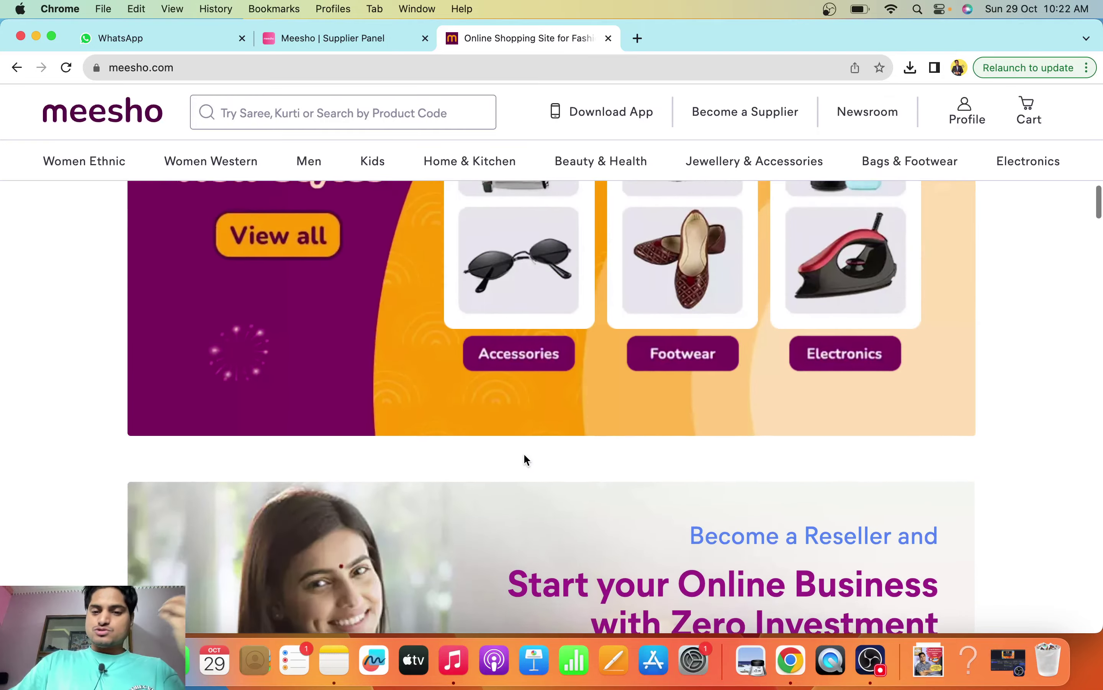
scroll(525, 456, down, 10)
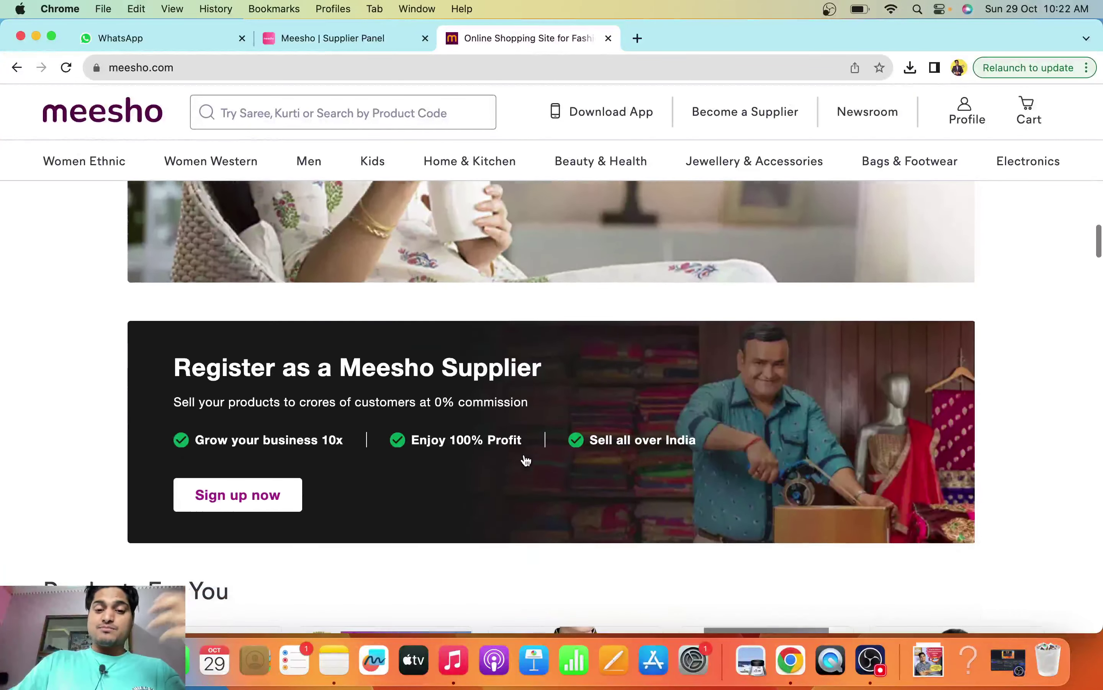
scroll(525, 459, up, 20)
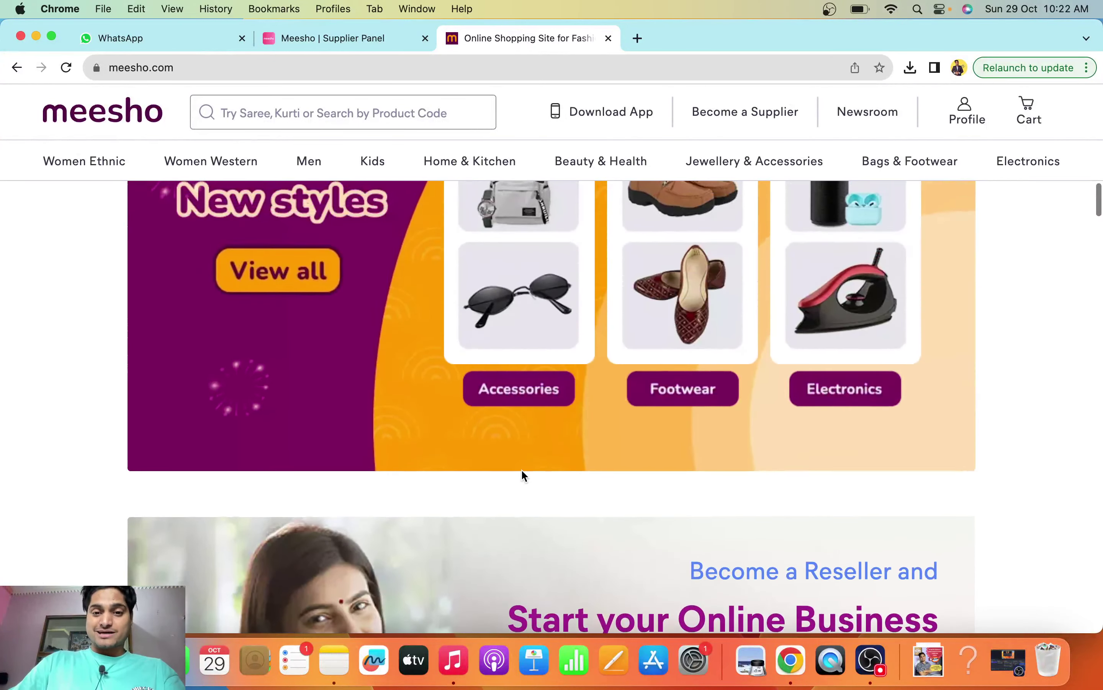
scroll(523, 474, up, 3)
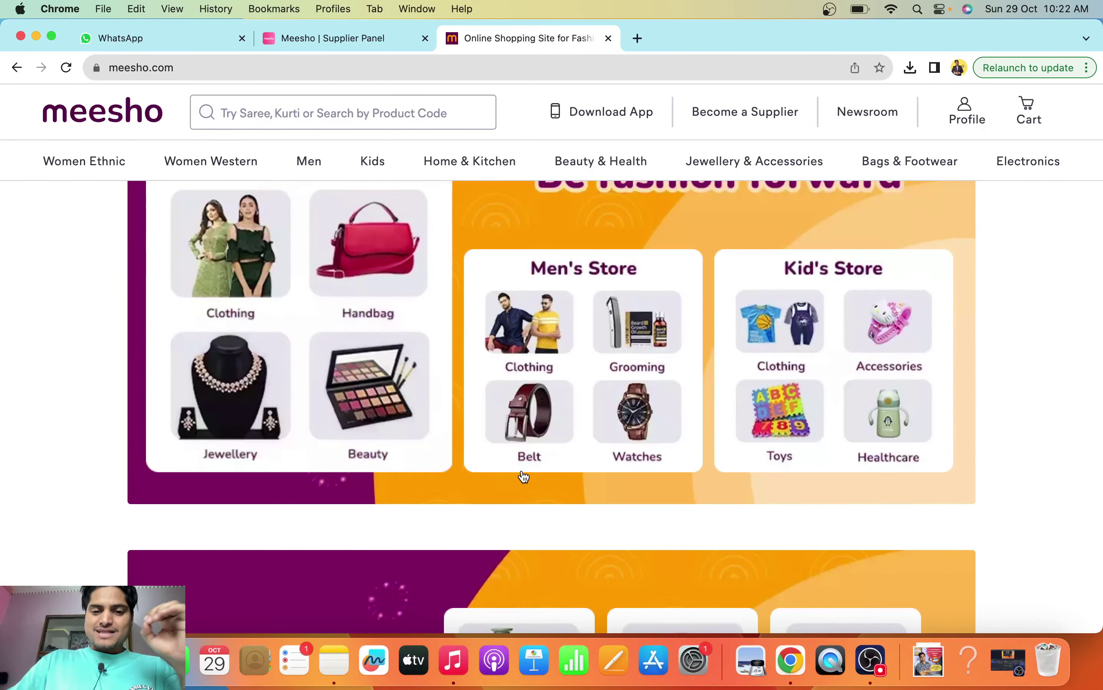
scroll(523, 476, up, 10)
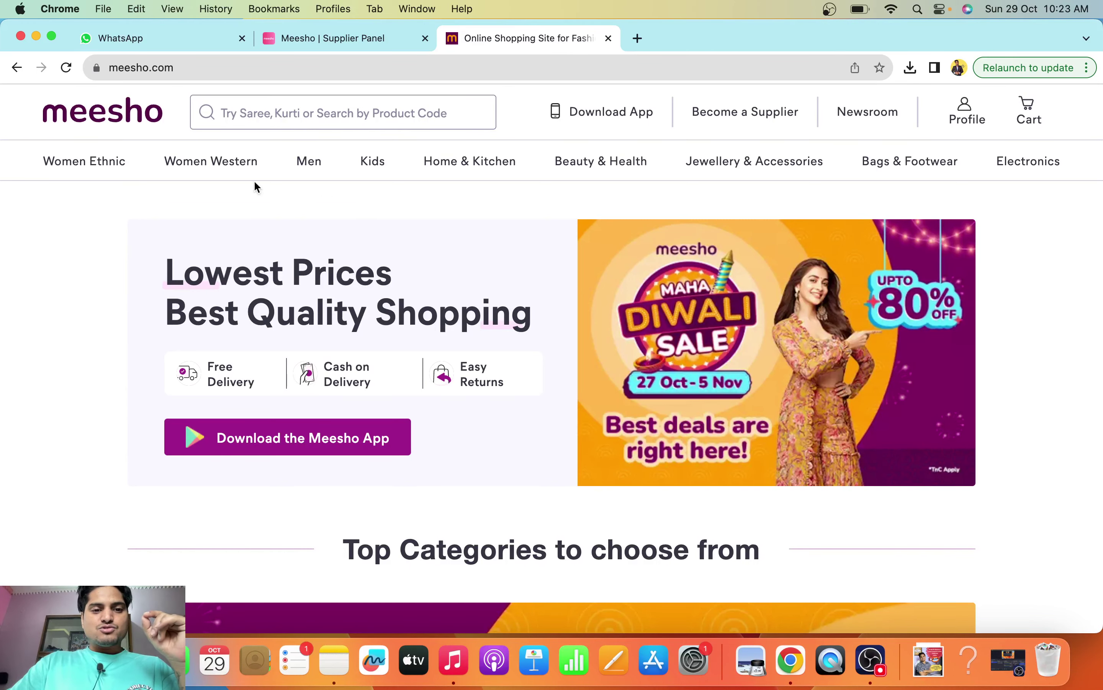
Step: View the discount offer image open in WhatsApp Web, and return to the Meesho Supplier Panel
click(332, 39)
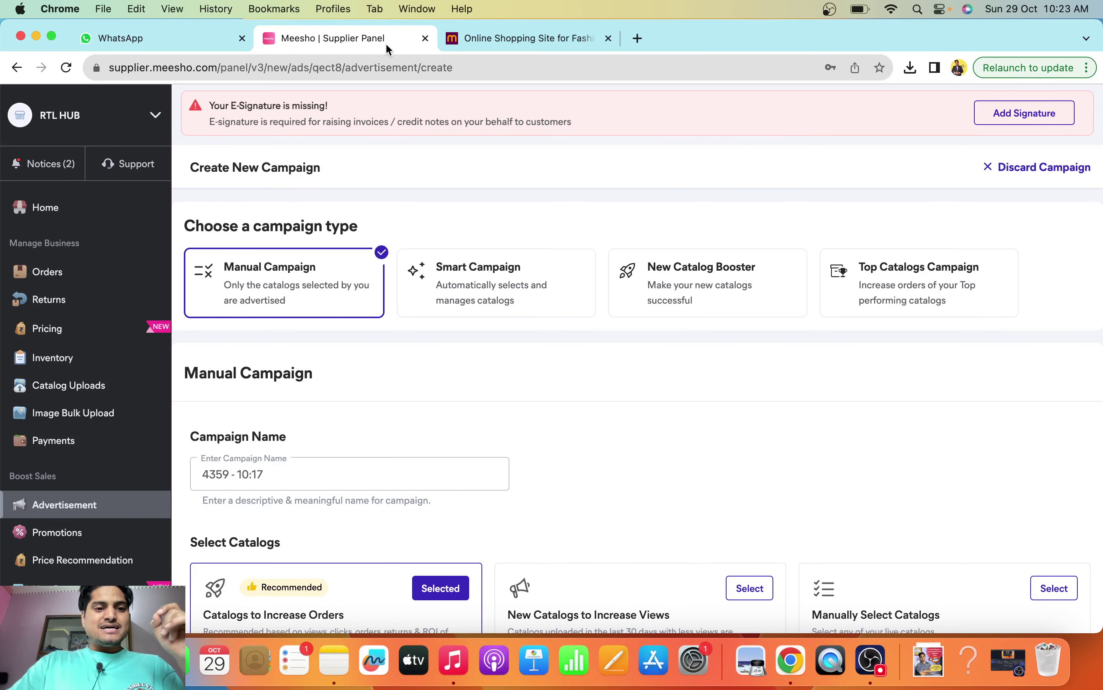
click(185, 38)
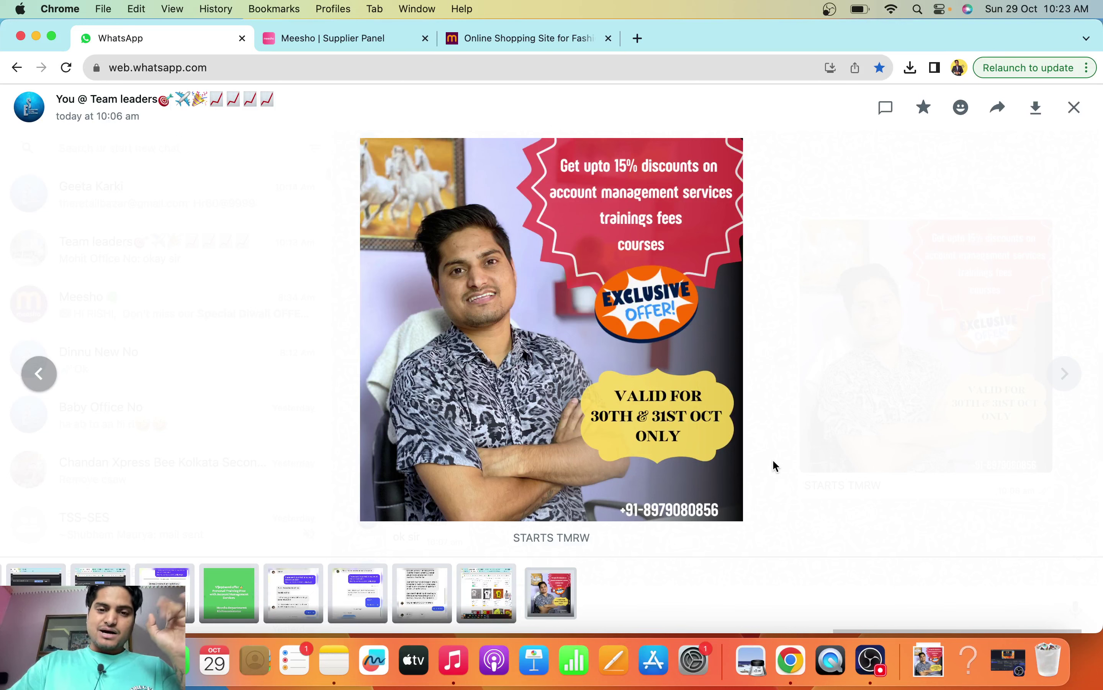
click(345, 40)
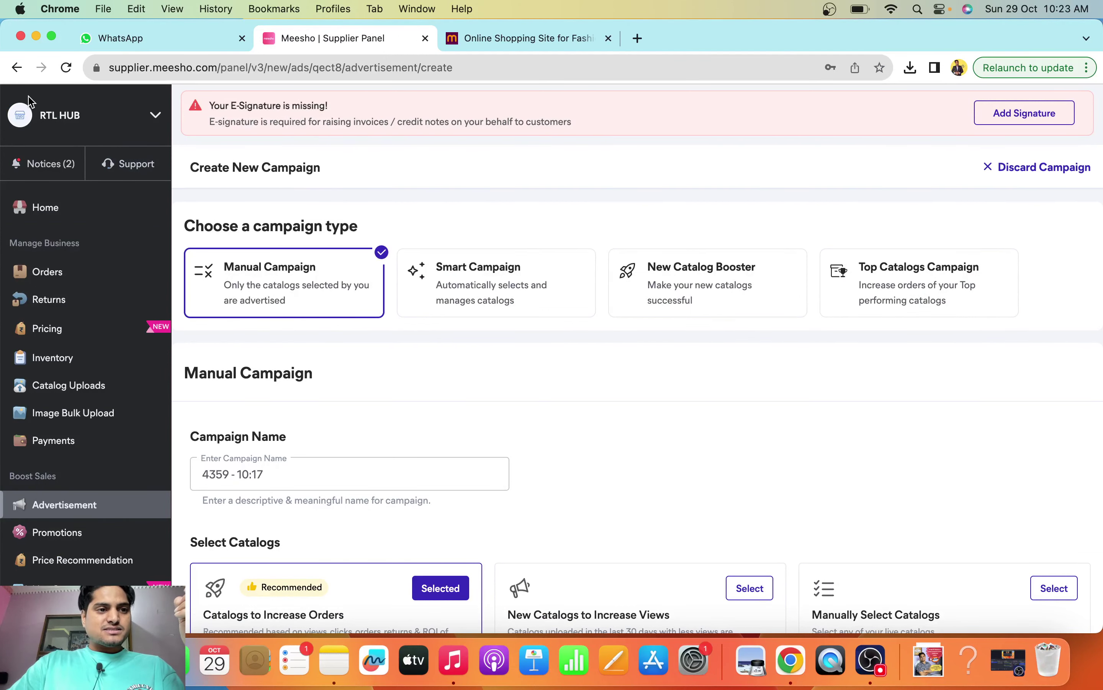
Step: Go back to the Advertisement overview and check the details of the free ad credits
click(17, 68)
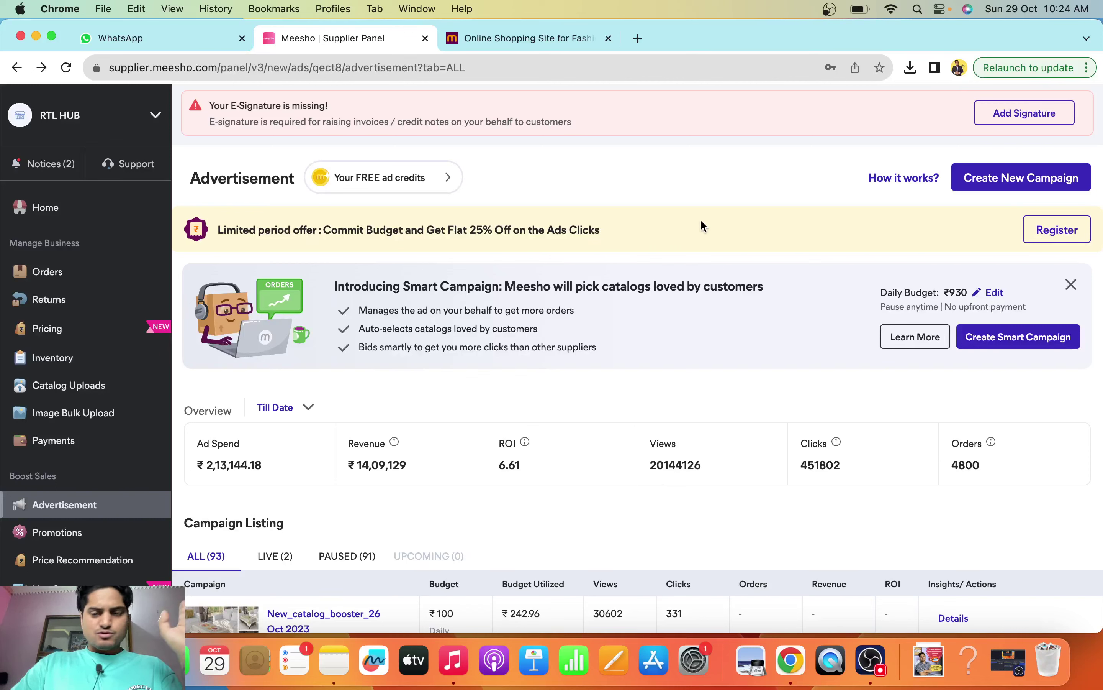
click(365, 188)
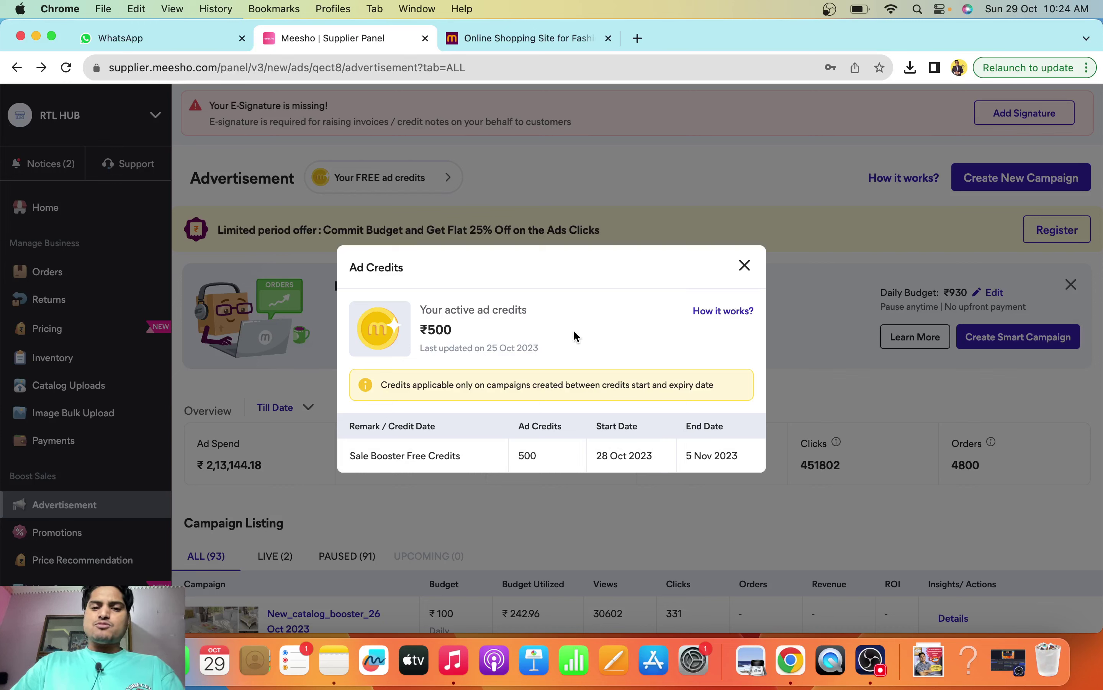
click(745, 268)
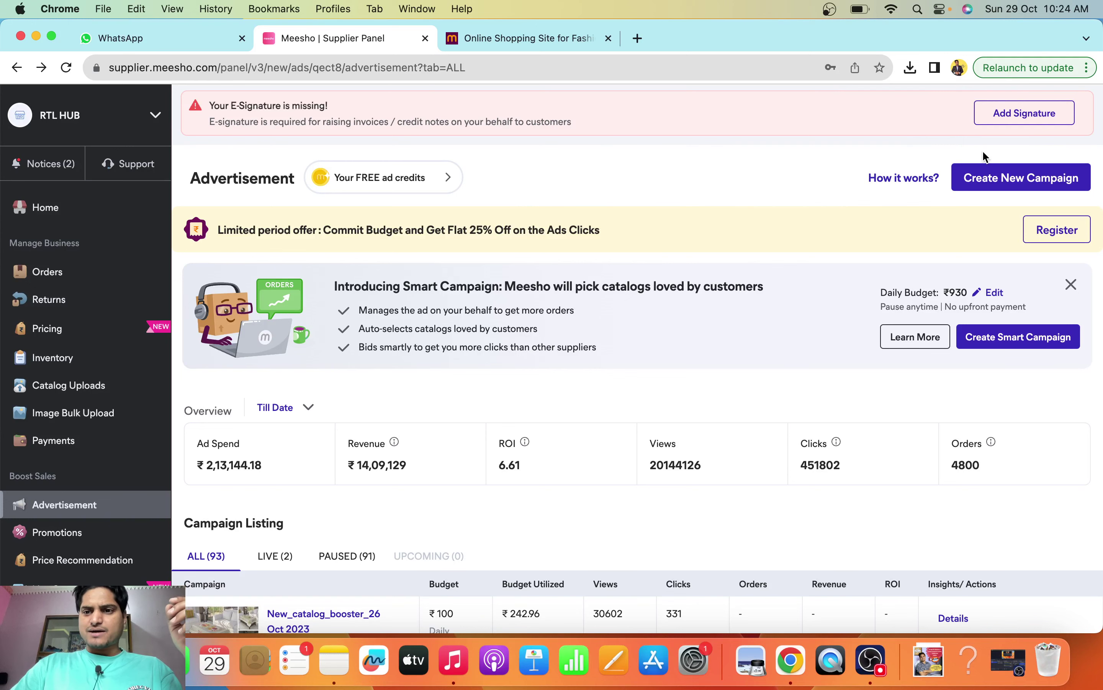
Step: Start creating a new ad campaign and look over the Manual Campaign form
click(1017, 178)
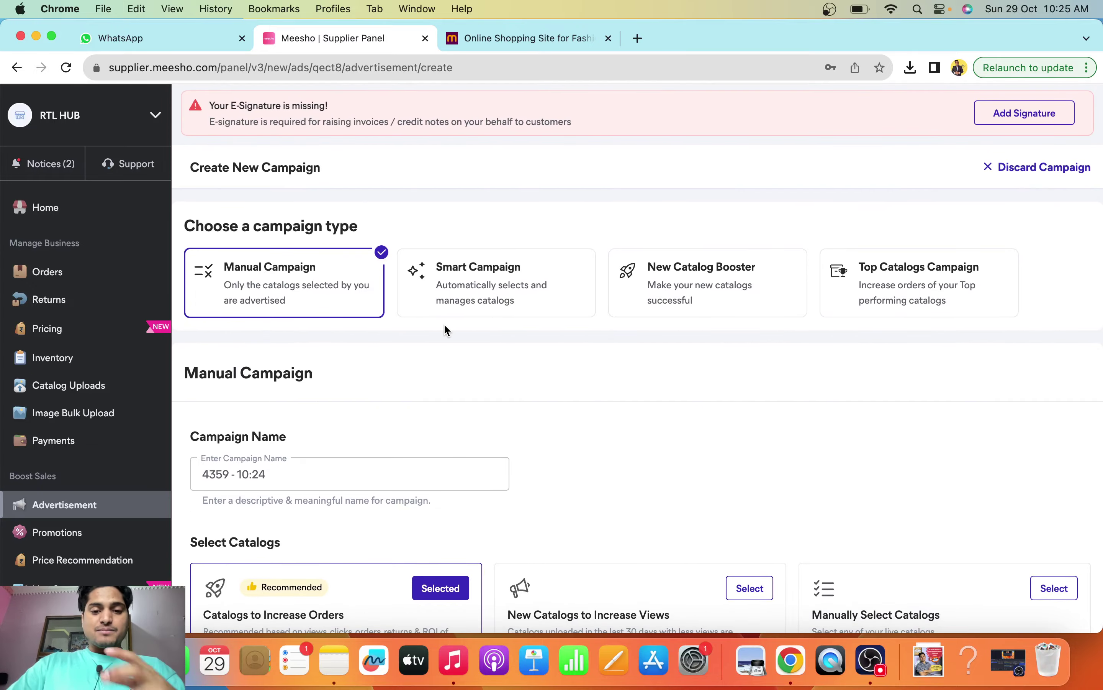
scroll(444, 324, down, 5)
scroll(451, 319, down, 5)
scroll(448, 318, up, 10)
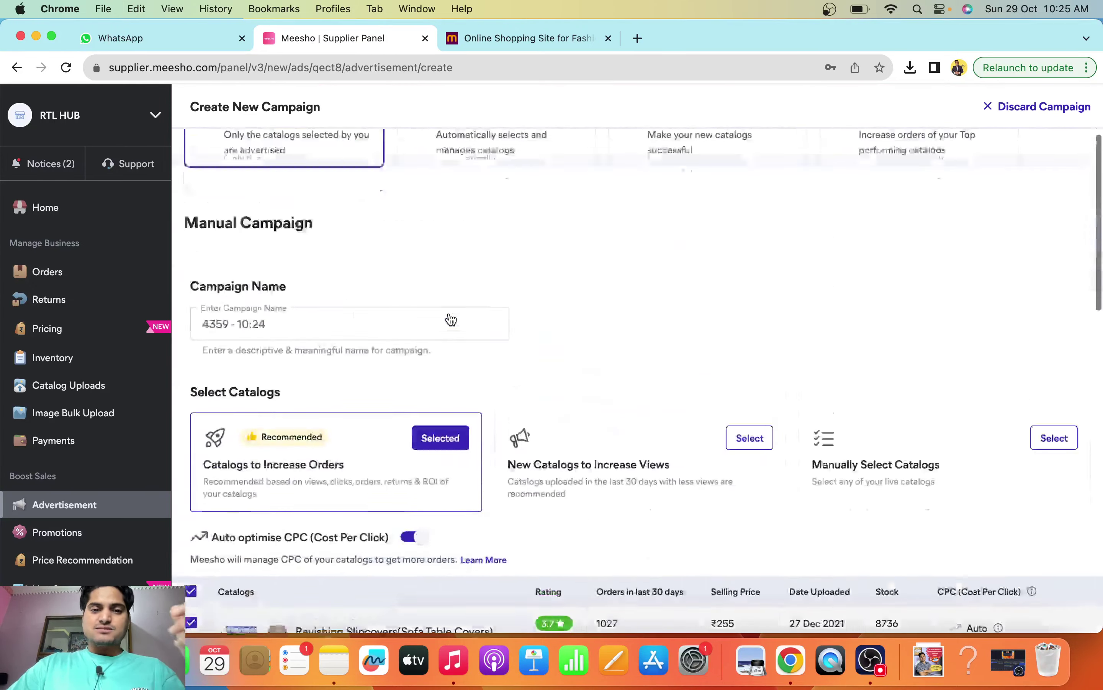
Step: Preview the Smart Campaign, New Catalog Booster and Manual Campaign types one after another
click(475, 310)
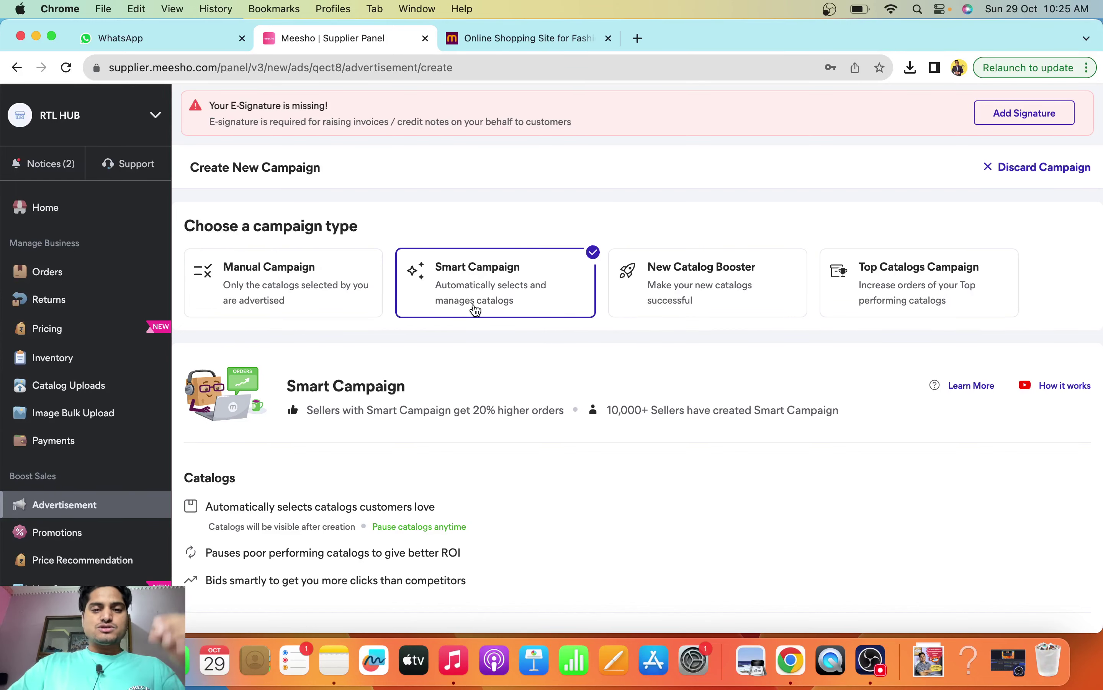
click(706, 279)
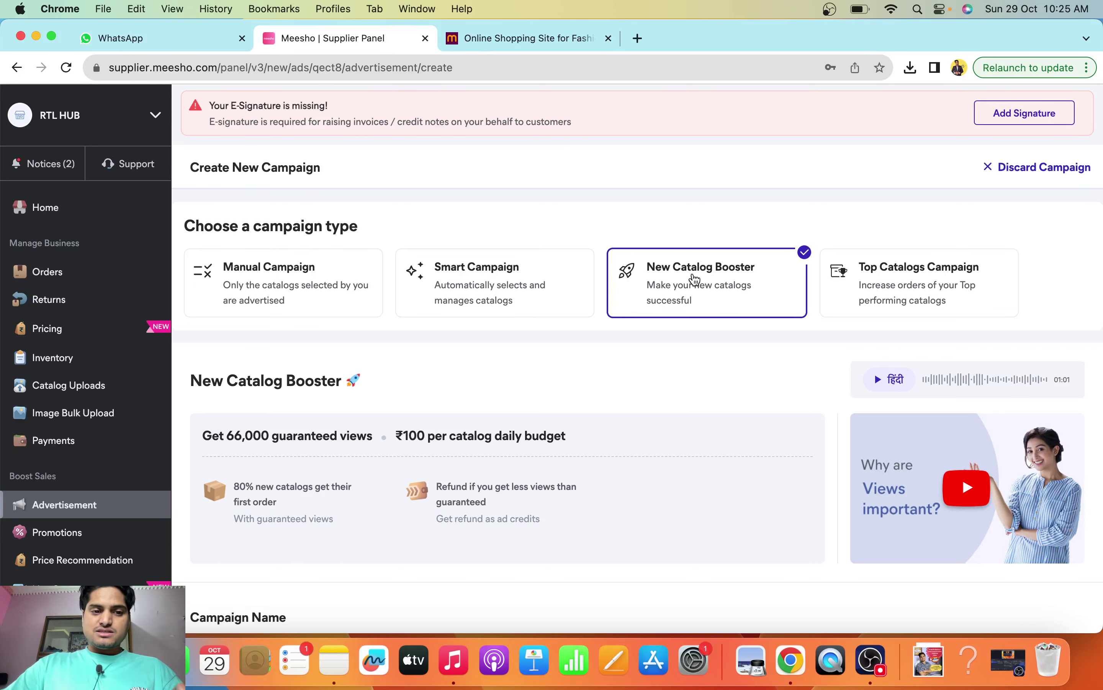
click(283, 292)
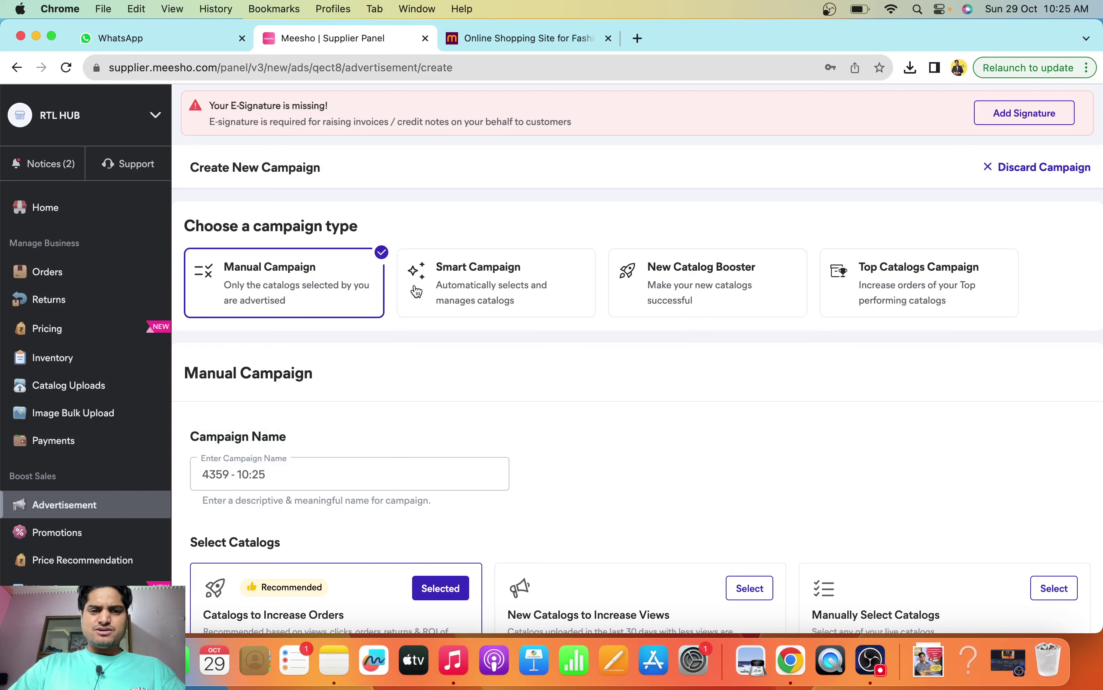
click(492, 294)
Step: Choose the New Catalog Booster campaign type and review its offer and campaign name section
click(702, 299)
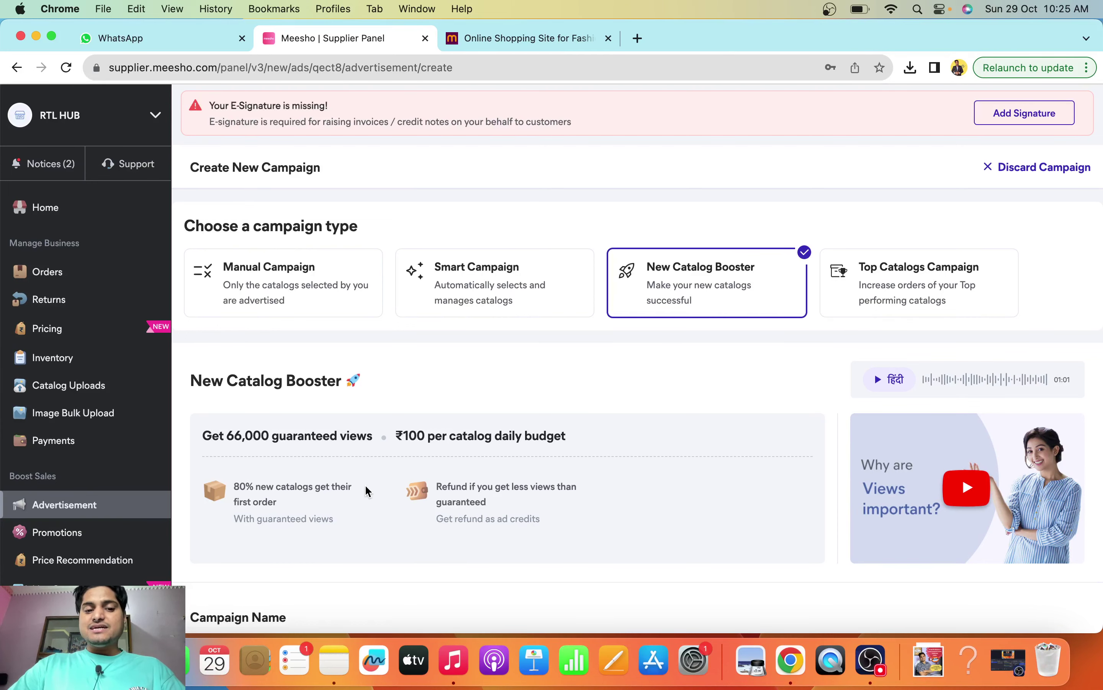
scroll(368, 491, down, 3)
scroll(367, 491, down, 5)
scroll(364, 488, up, 5)
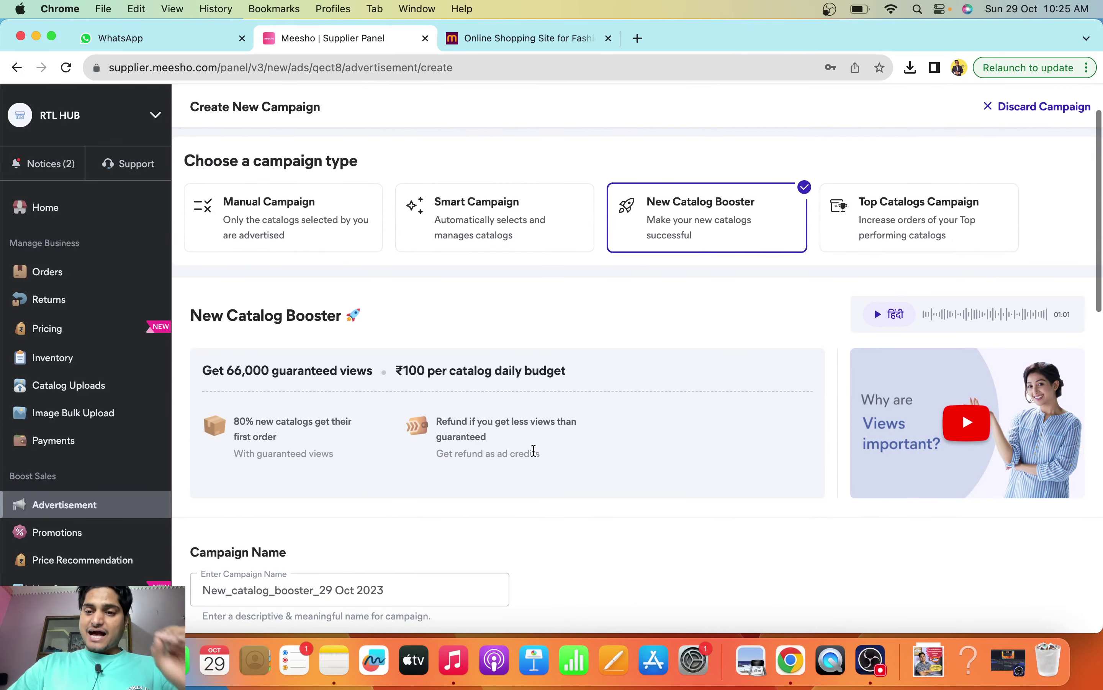
scroll(530, 450, up, 2)
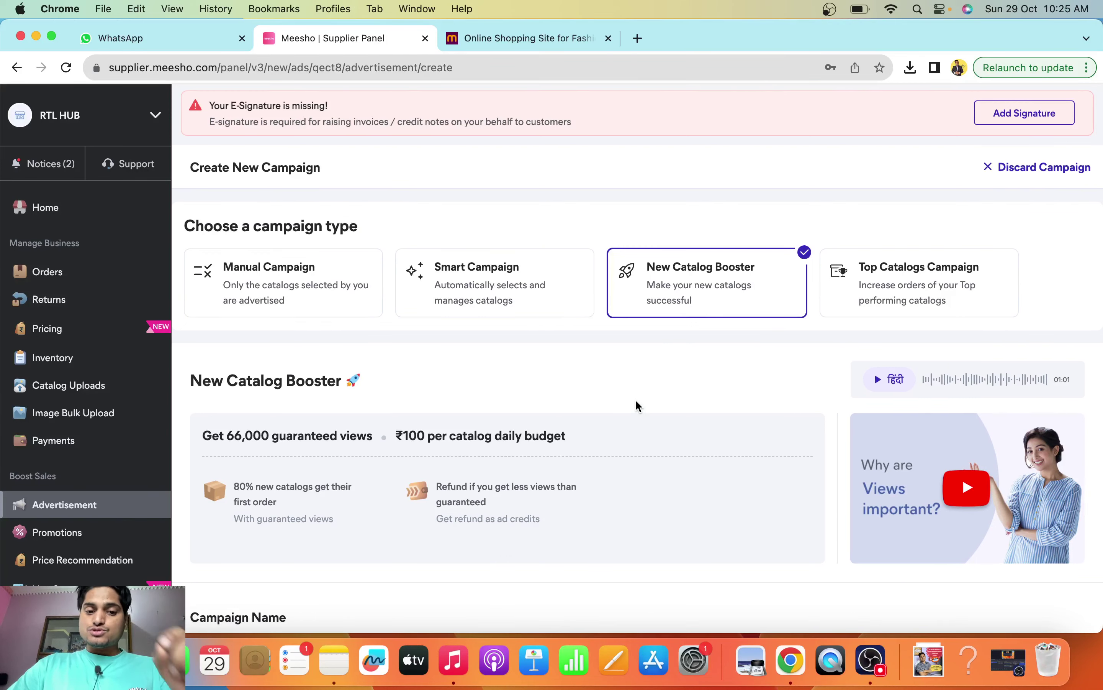
scroll(638, 406, down, 1)
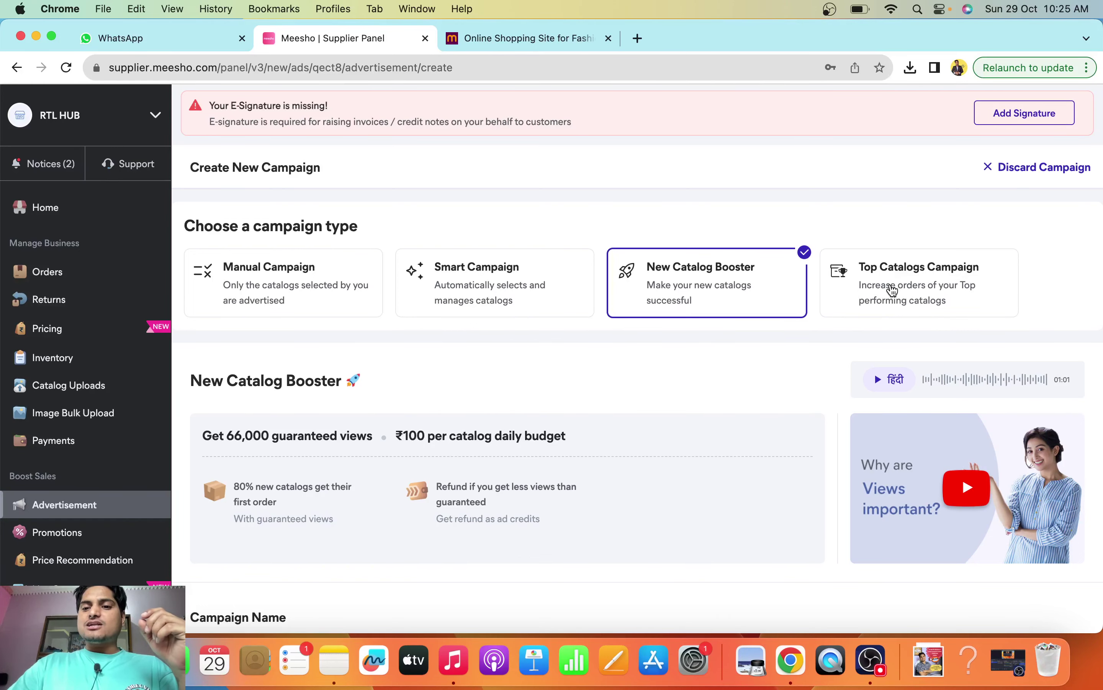
Step: Choose Top Catalogs Campaign as the campaign type and review its description
click(892, 290)
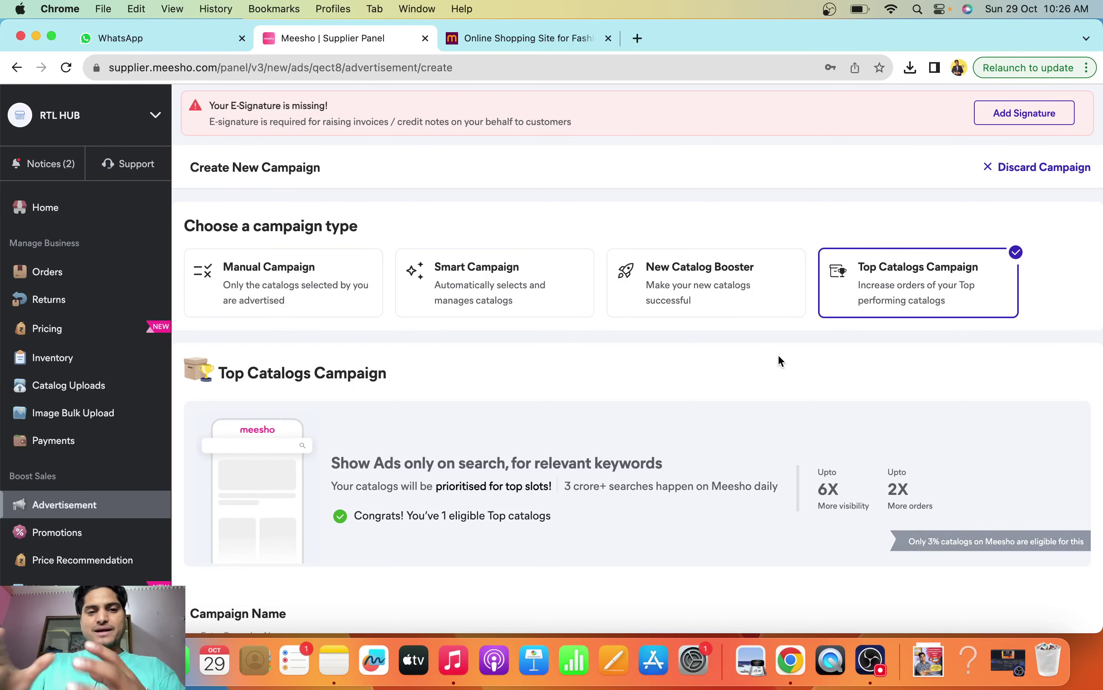
scroll(779, 357, down, 5)
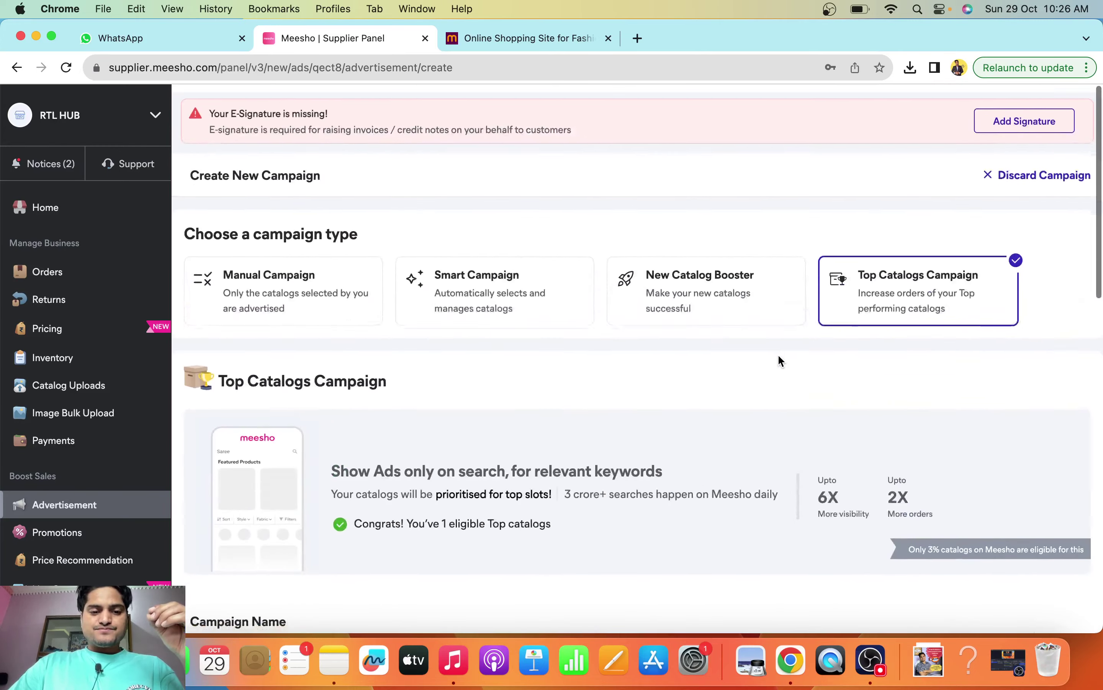
scroll(777, 354, down, 10)
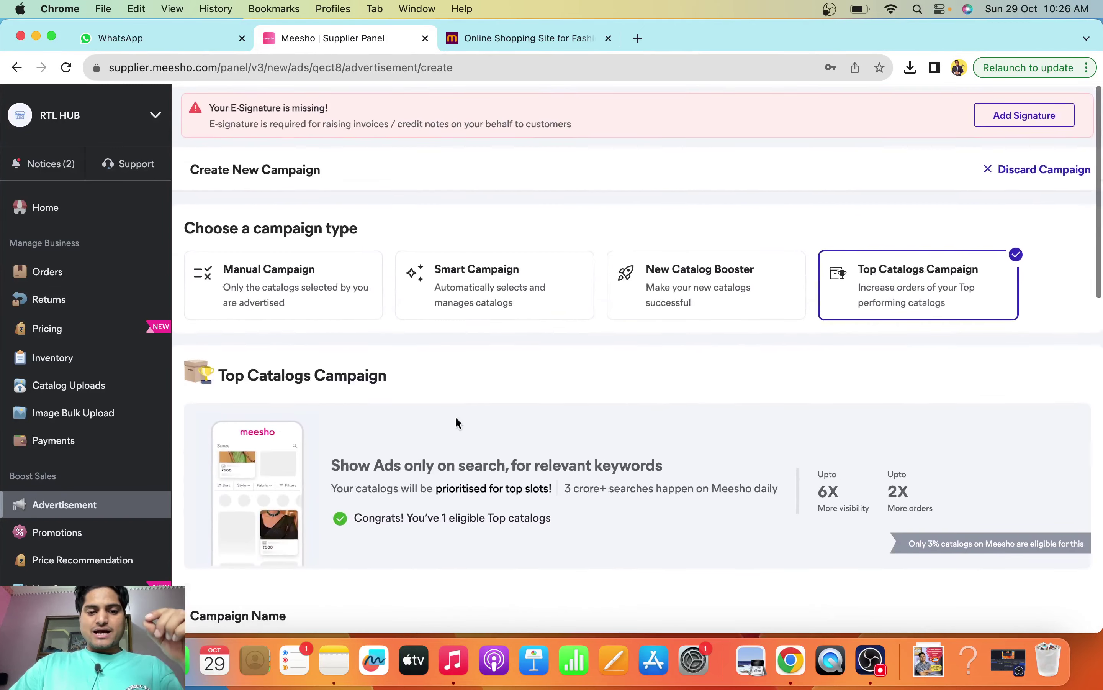
scroll(458, 422, down, 1)
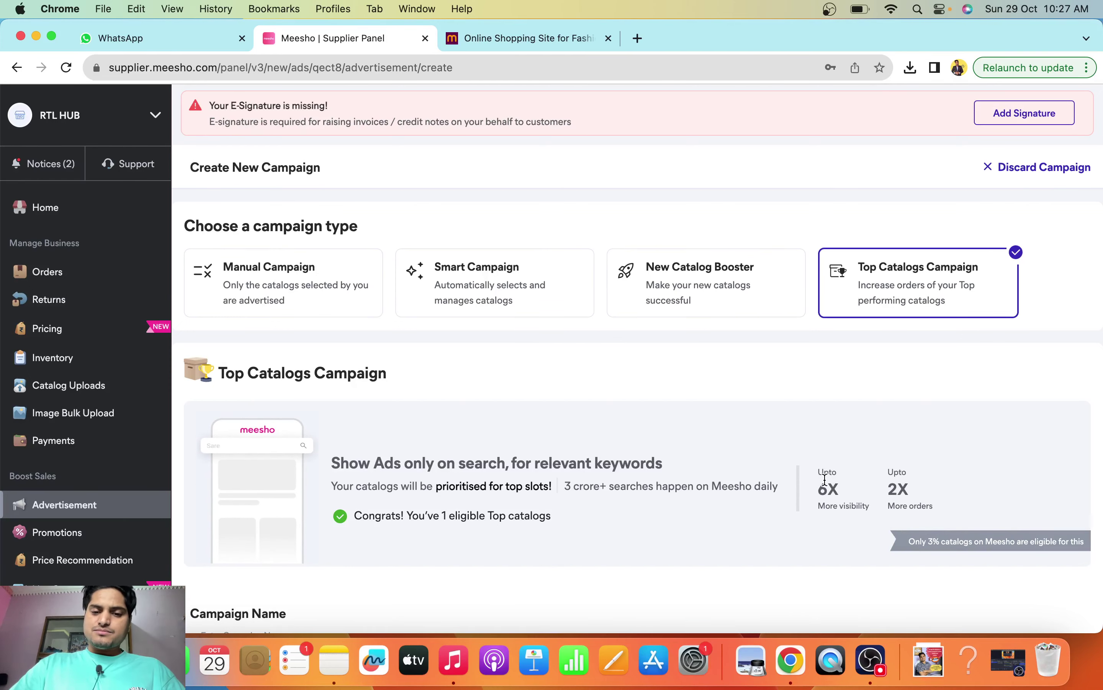
Step: Search the Meesho storefront for "saree black" using the matching suggestion for "saree"
click(534, 40)
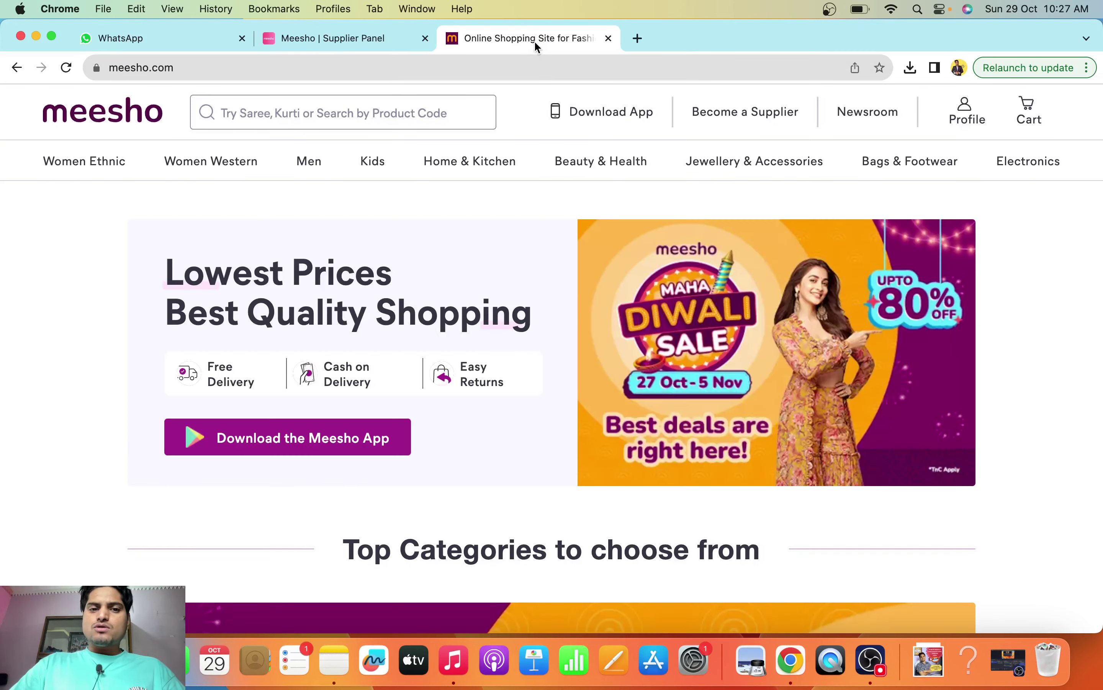
click(355, 110)
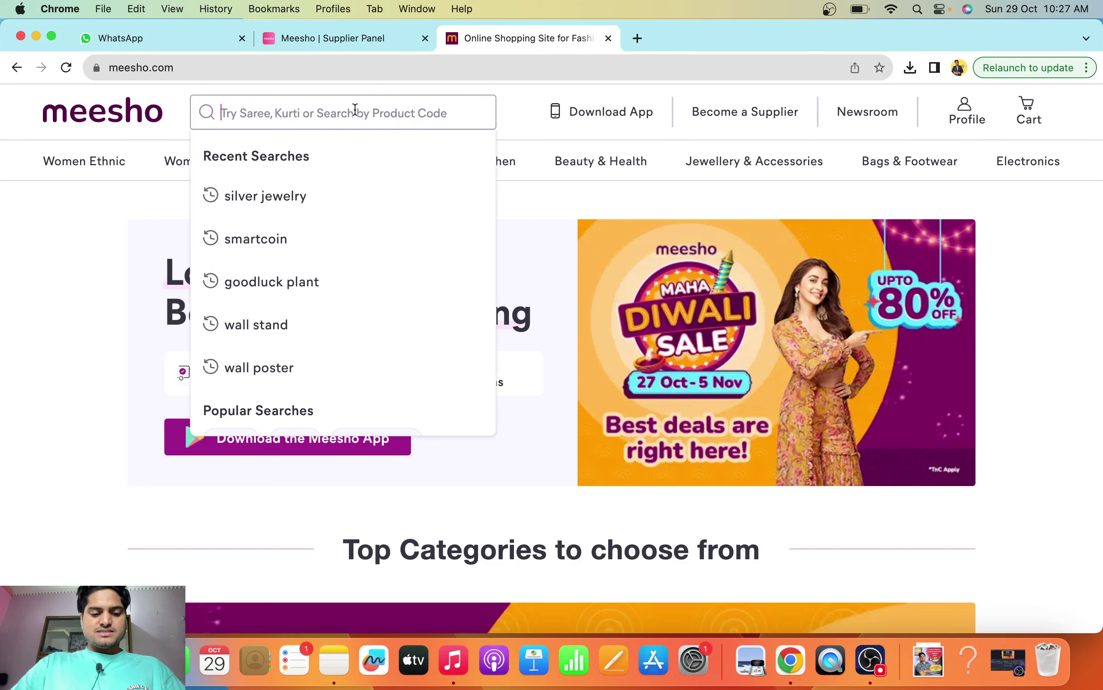
text(saree)
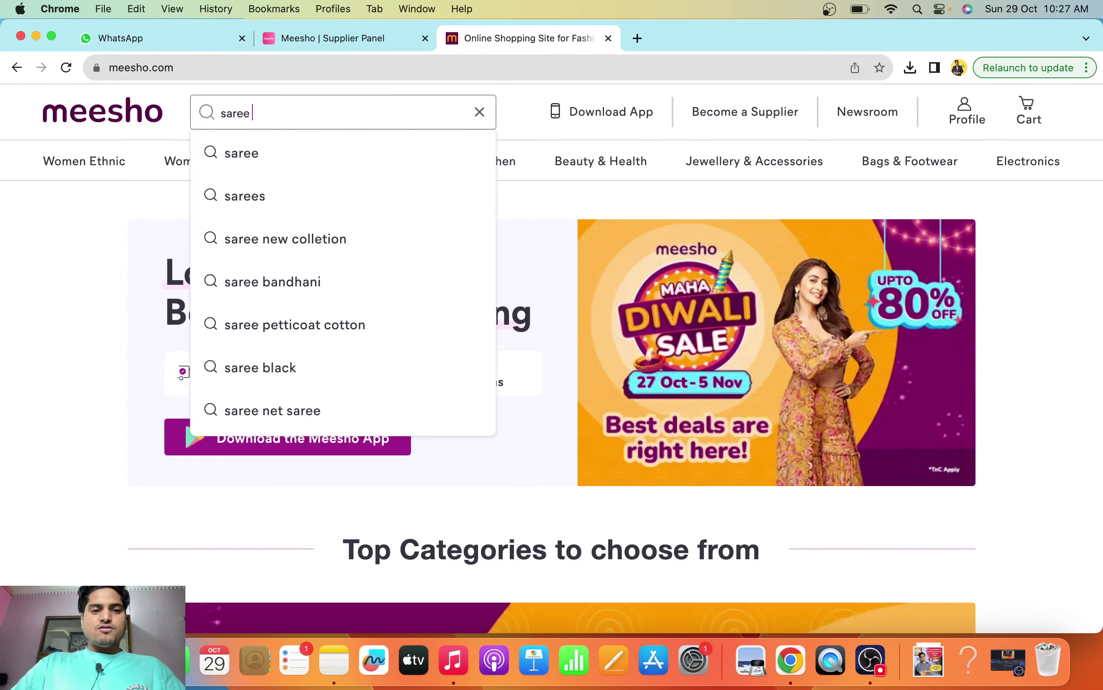
click(314, 378)
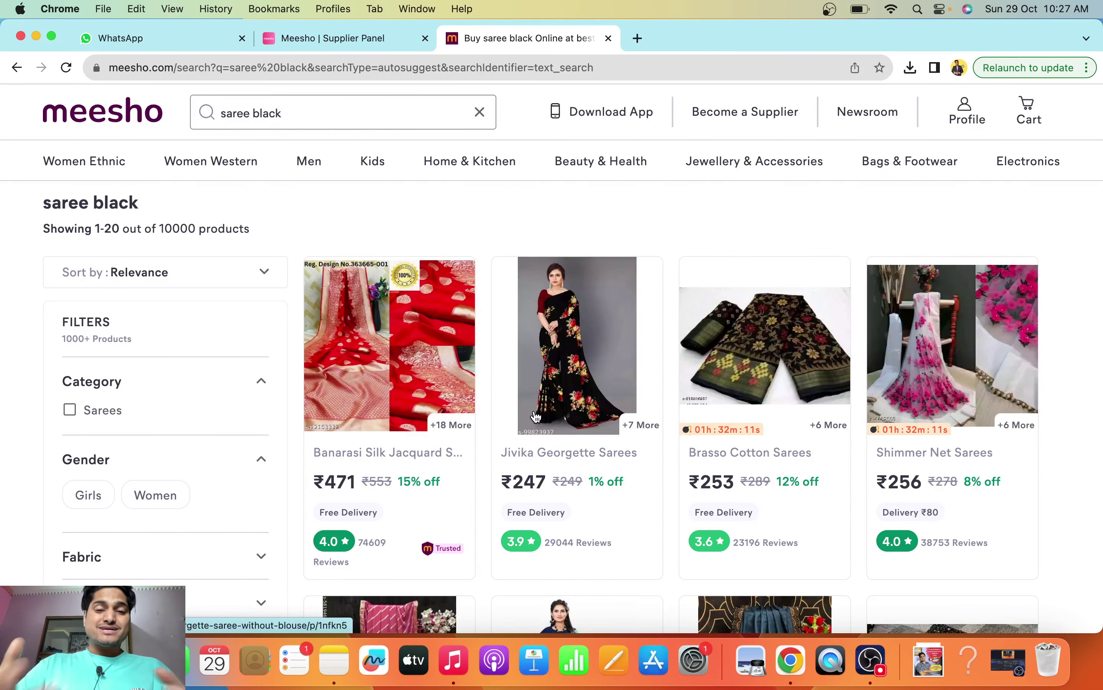
Step: Return to the supplier panel, highlight the Top Catalogs eligibility note and view the campaign name and eligible catalogs
click(365, 40)
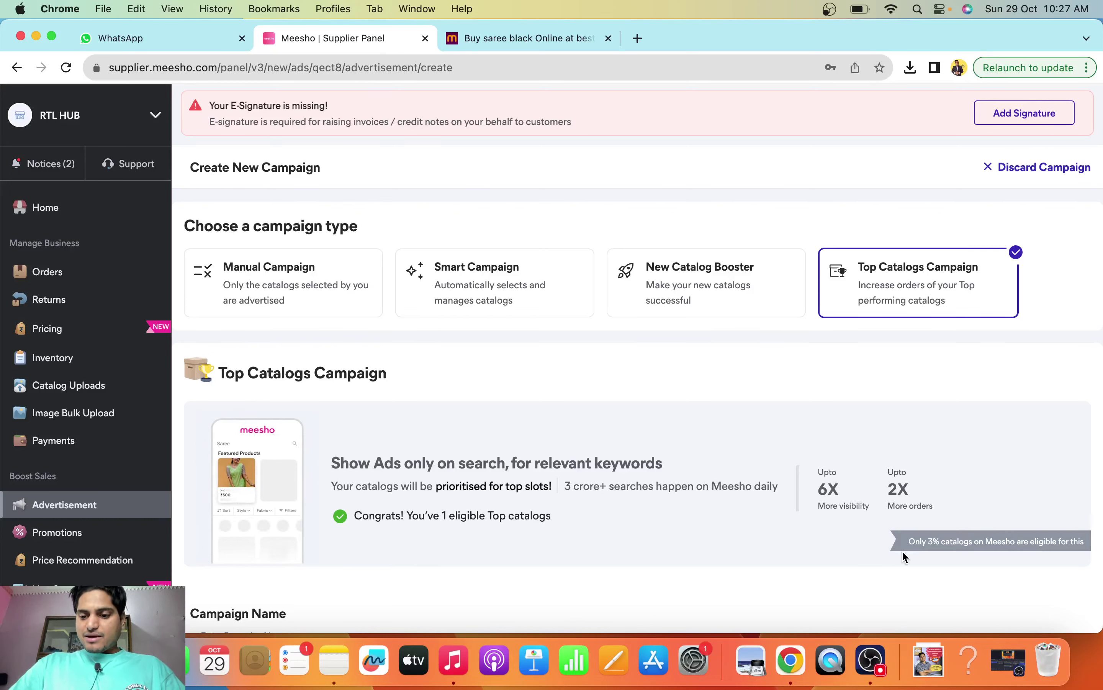
drag(909, 544, 1084, 553)
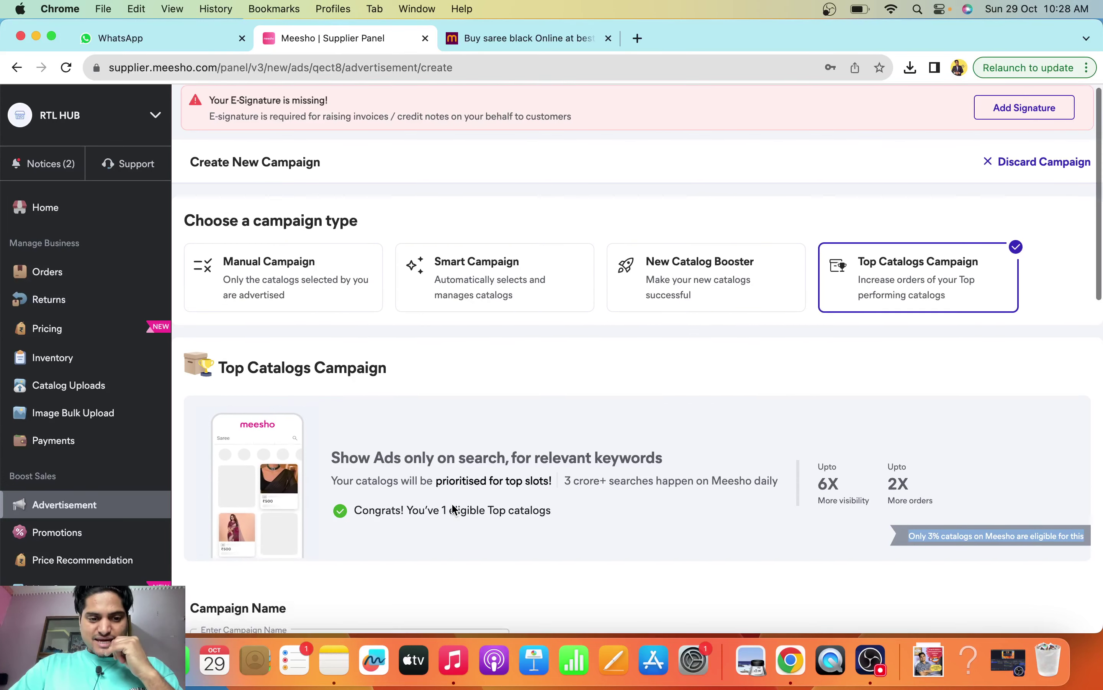
scroll(452, 502, down, 6)
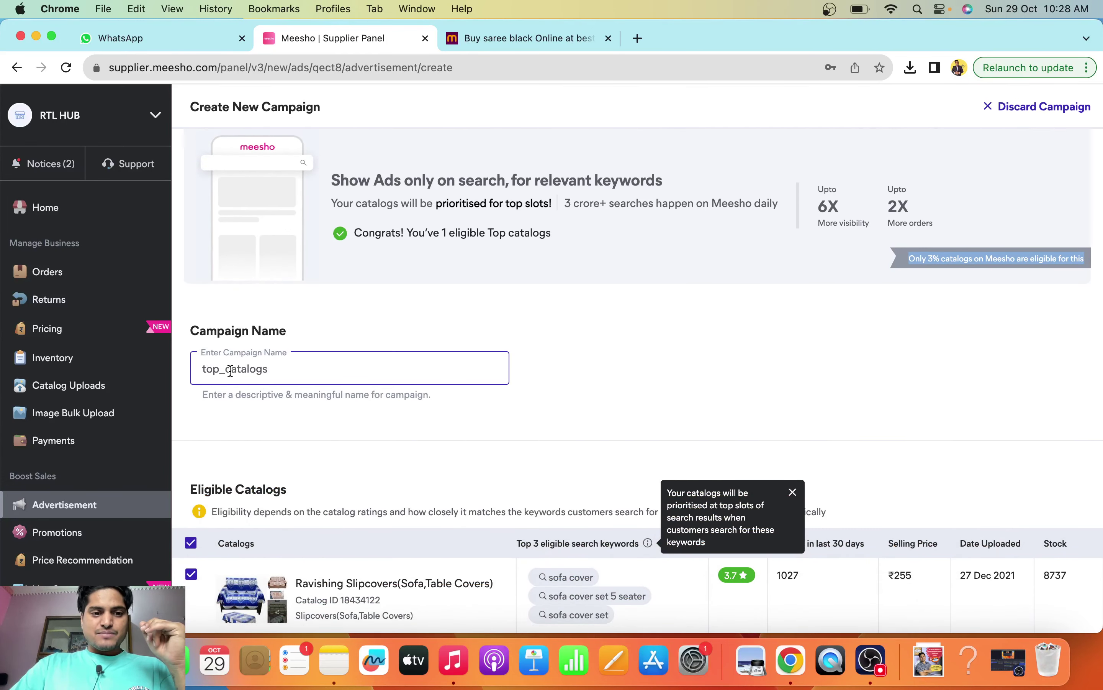
Step: Check the top_catalogs campaign name and dismiss the search keywords tooltip in the eligible catalogs table
double_click(230, 370)
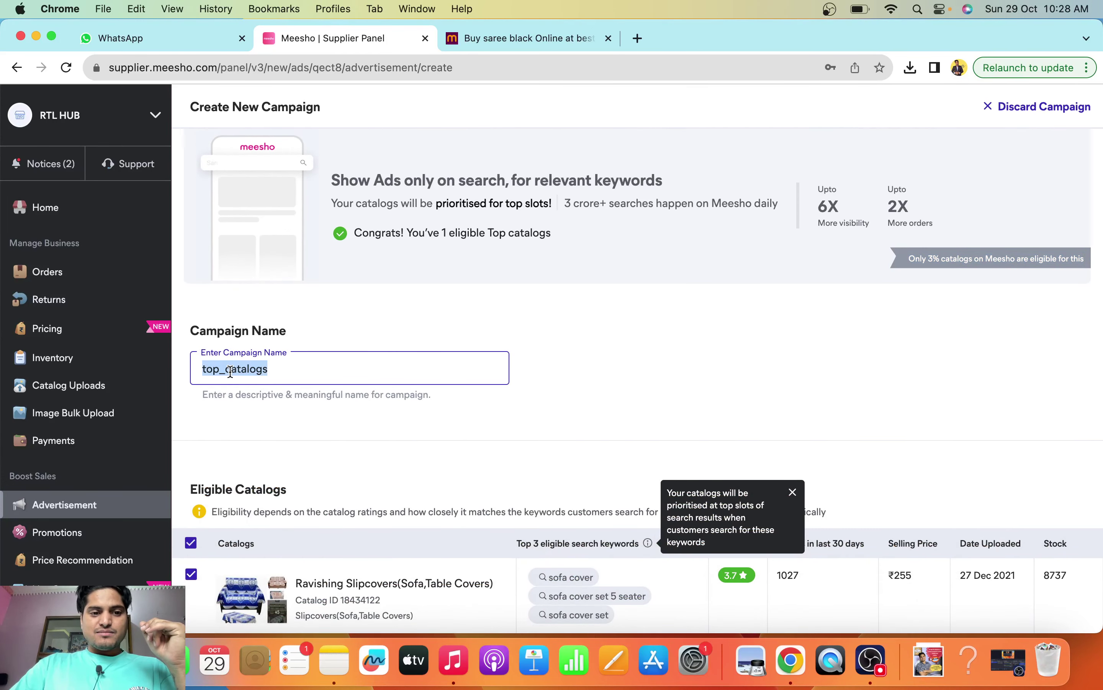
click(312, 369)
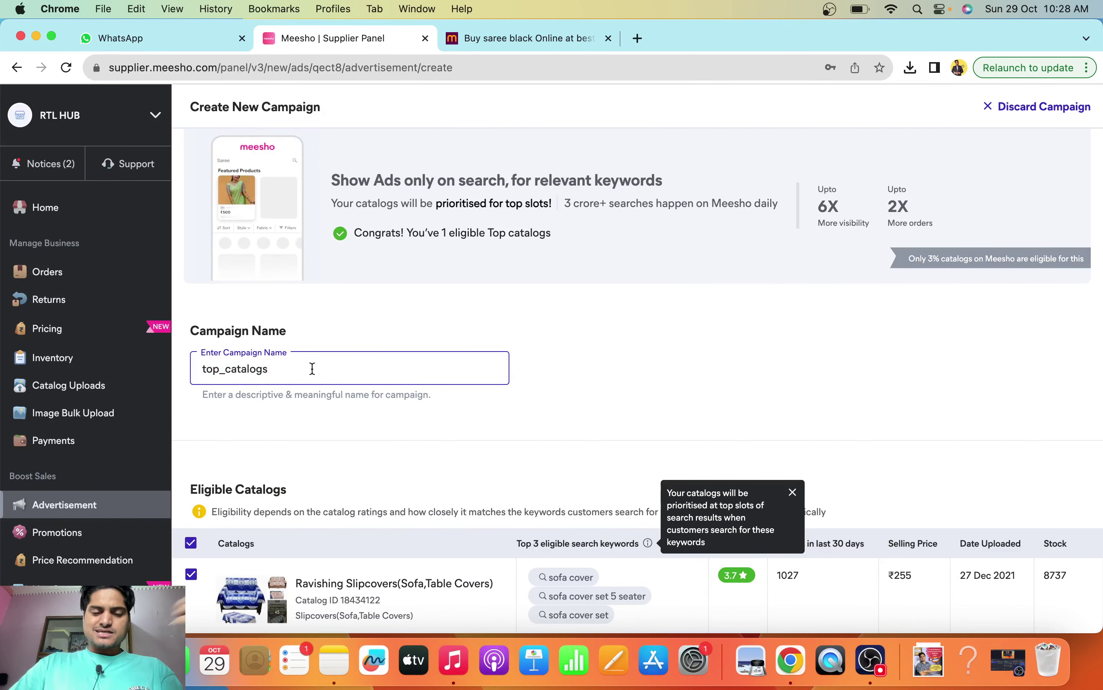
scroll(313, 369, down, 2)
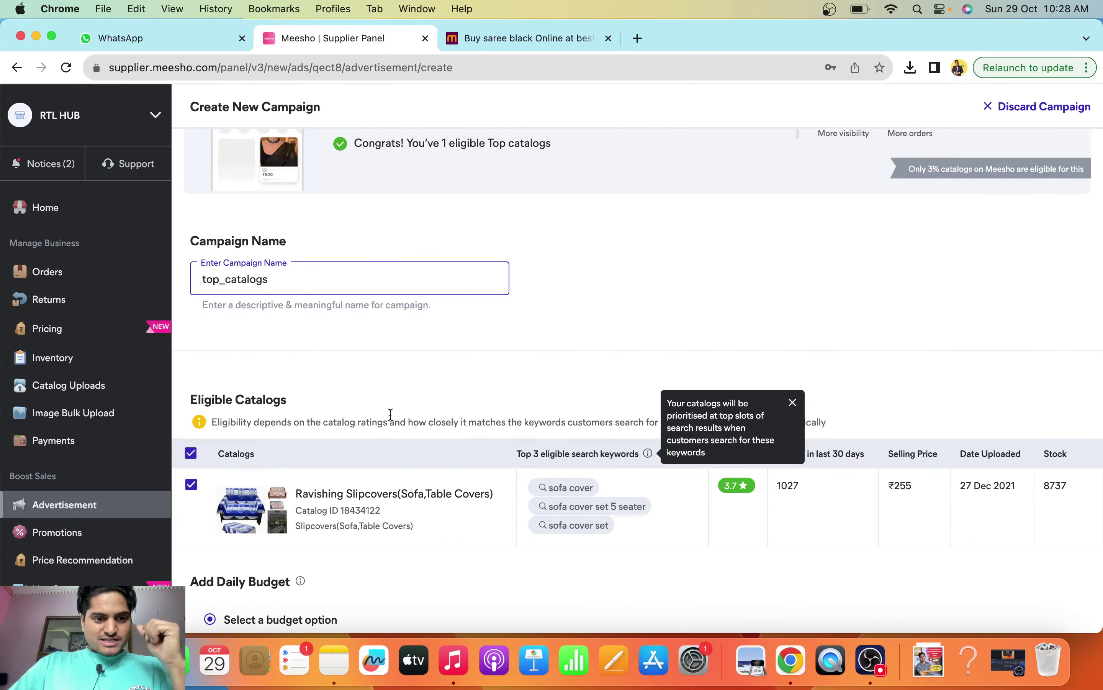
scroll(389, 410, down, 2)
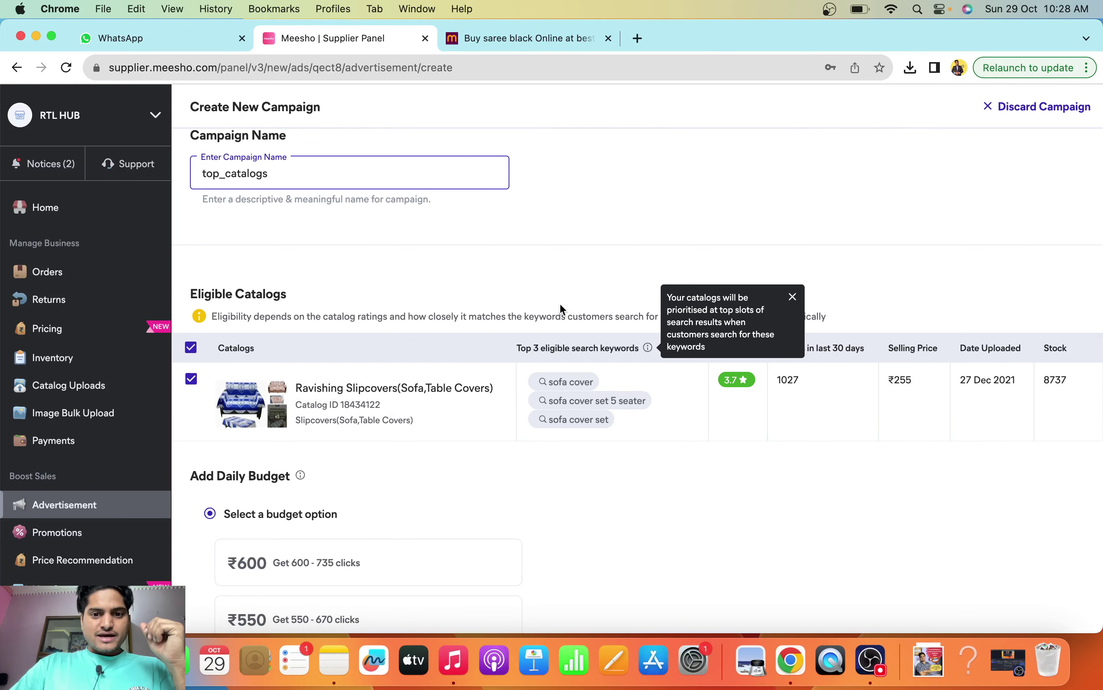
click(792, 297)
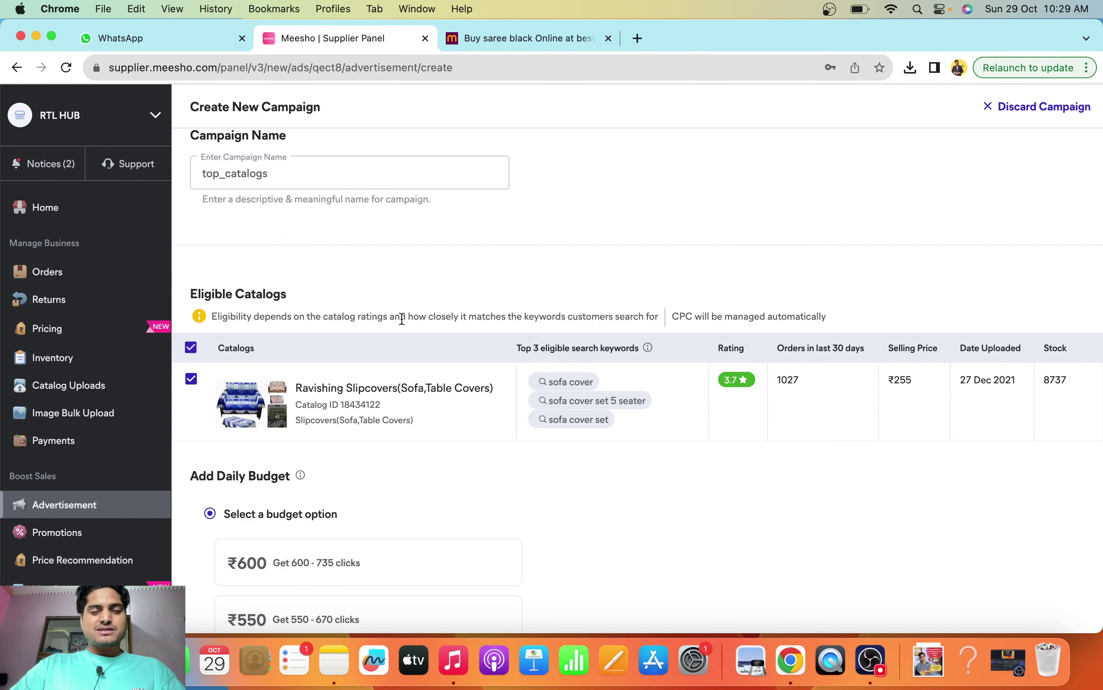
Step: Switch to the Meesho storefront to view the "saree black" results, and return to the supplier panel
click(167, 38)
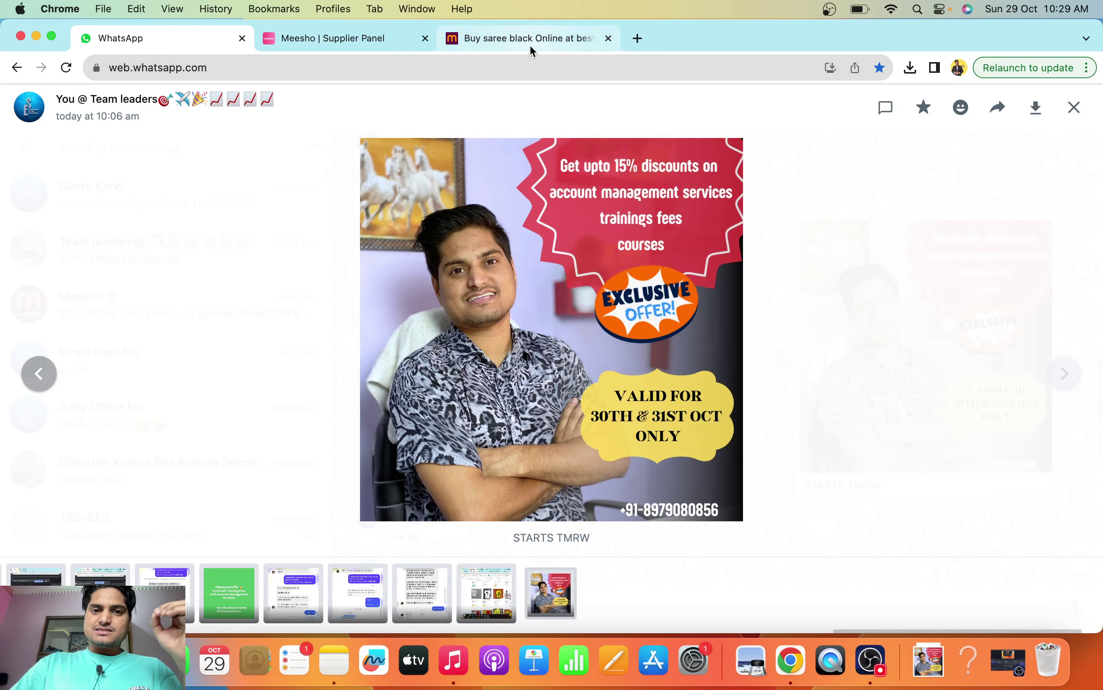
click(547, 34)
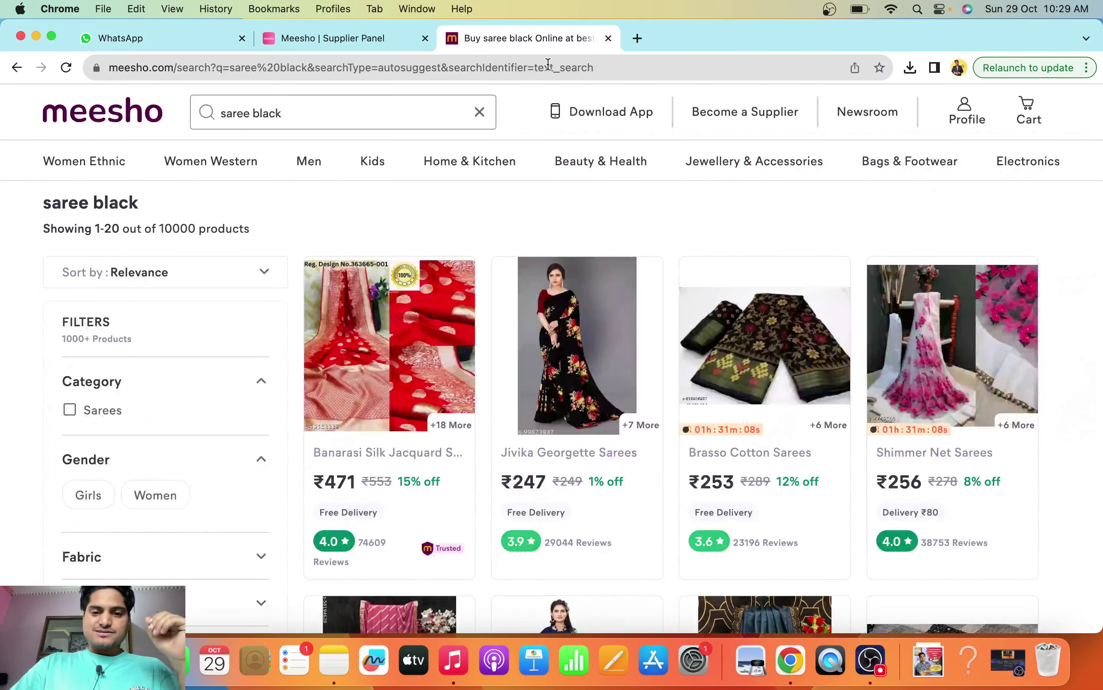
click(357, 42)
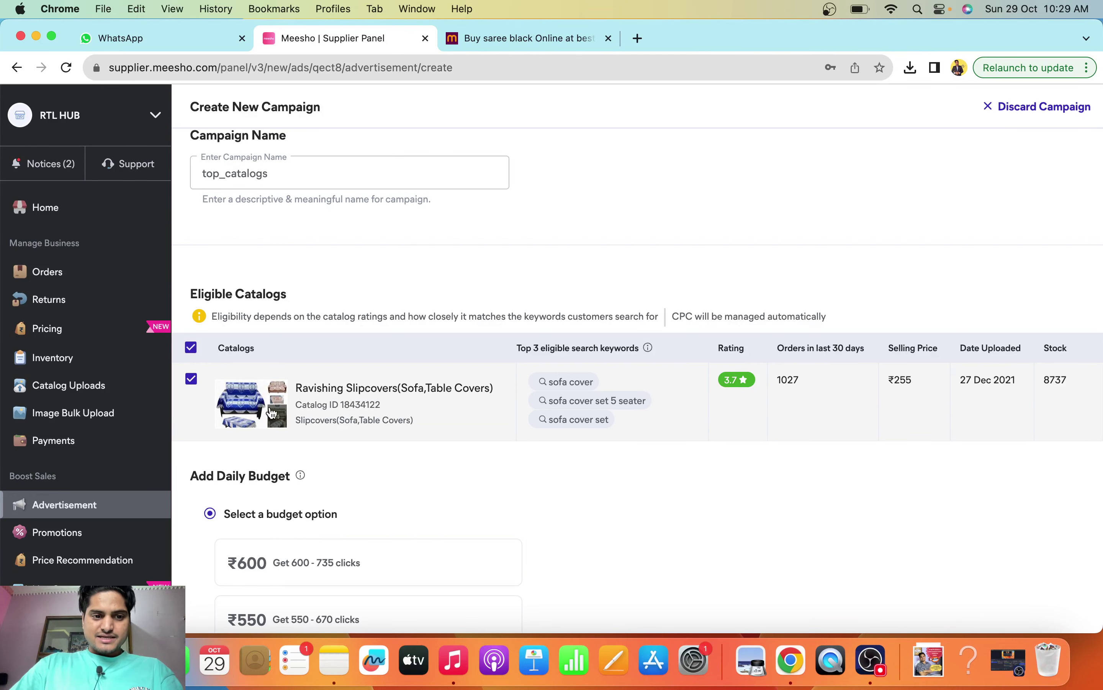
Step: View the product details of the Ravishing Slipcovers catalog, close them and review its eligible keywords, rating, orders and stock
click(256, 414)
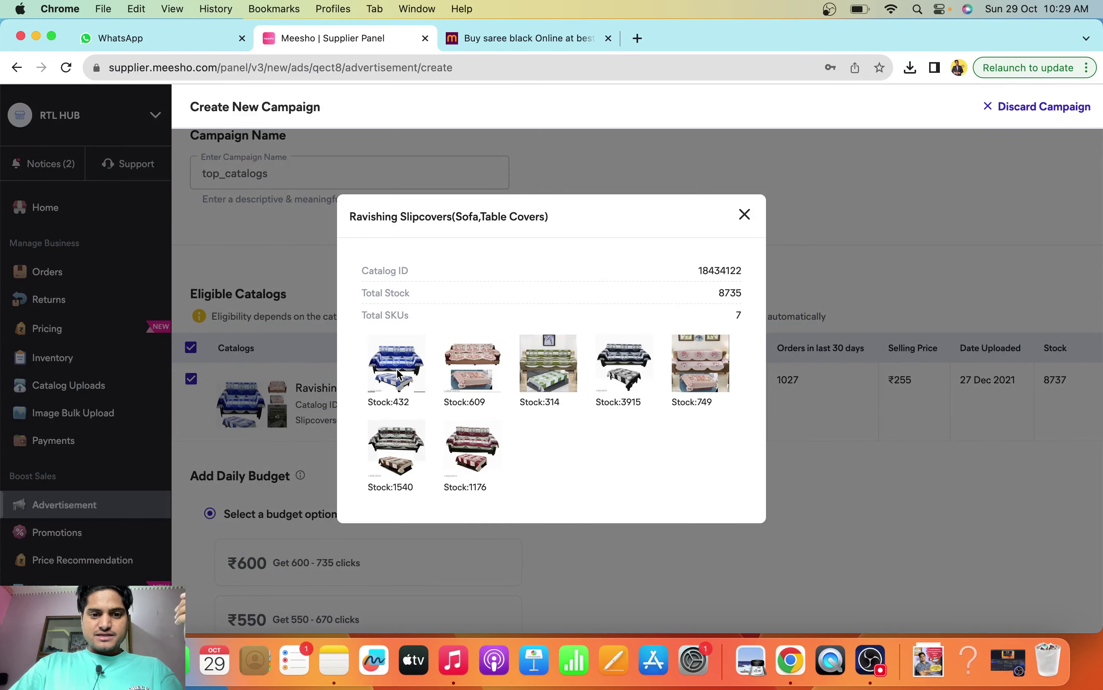
click(743, 215)
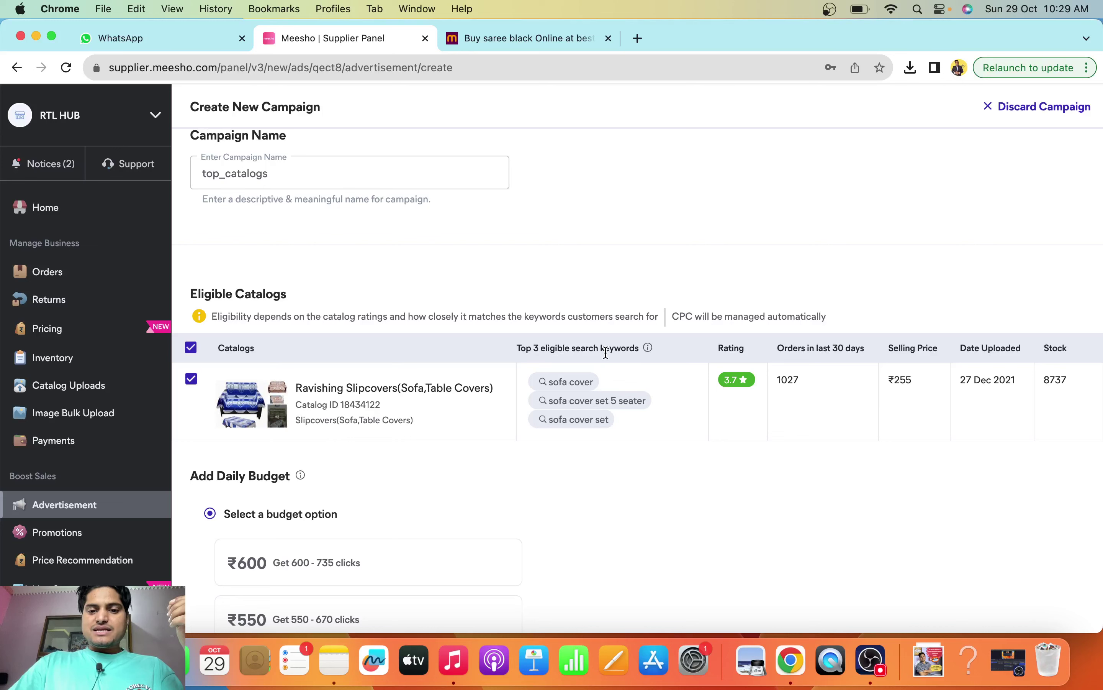
mouse_move(649, 352)
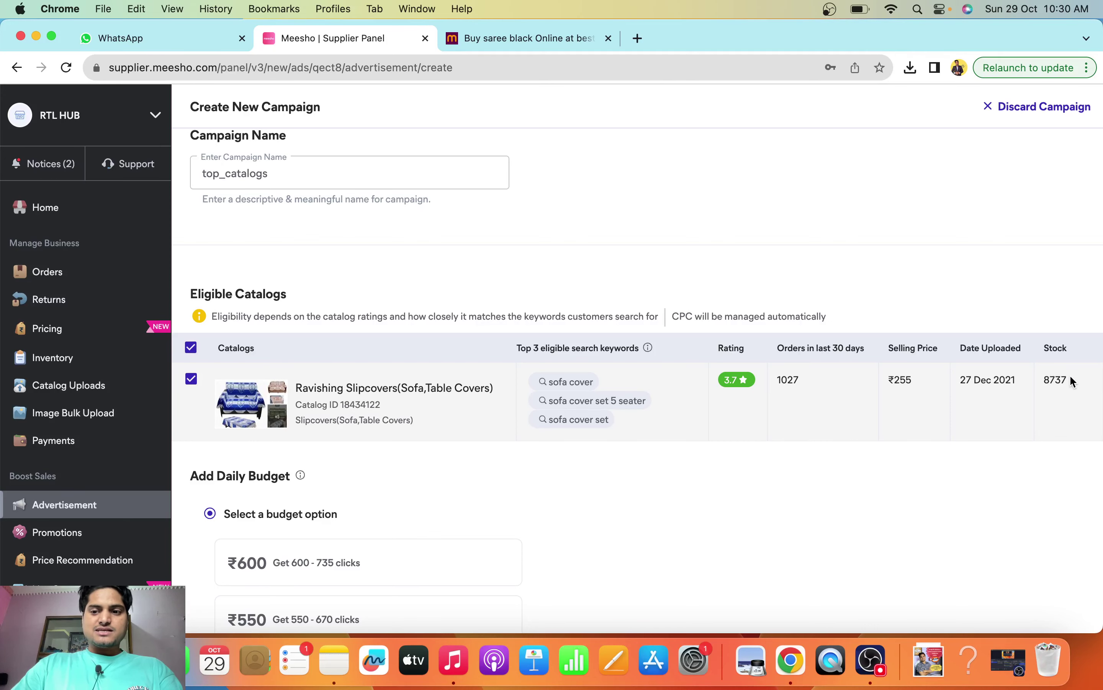
scroll(775, 460, down, 3)
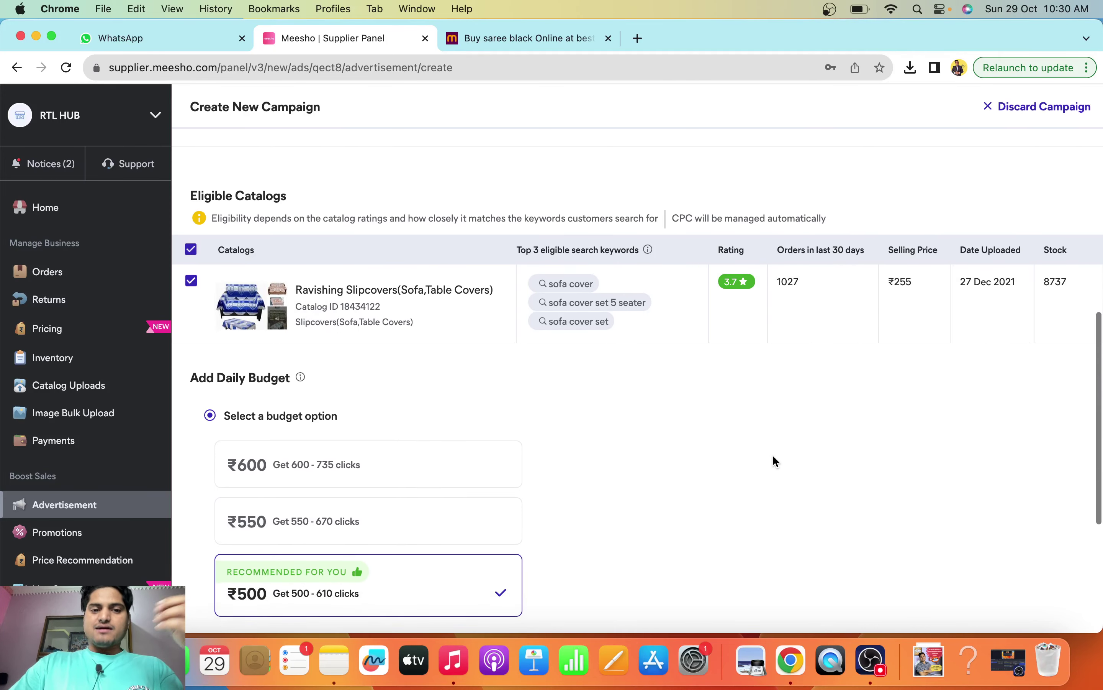
scroll(774, 456, up, 5)
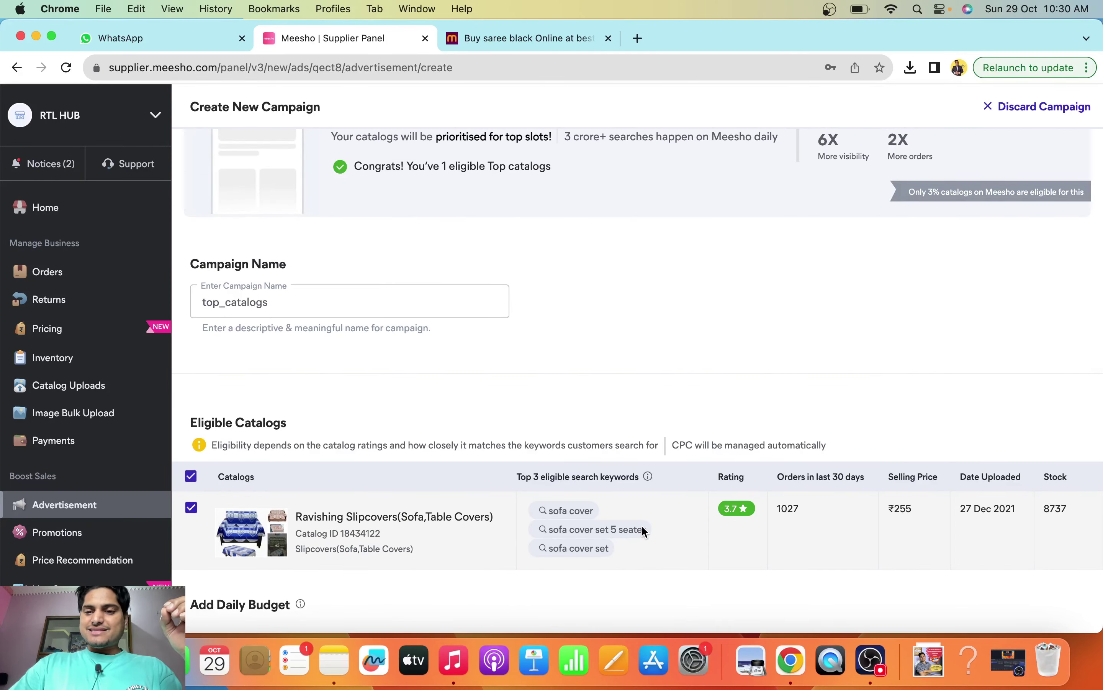
scroll(641, 525, down, 2)
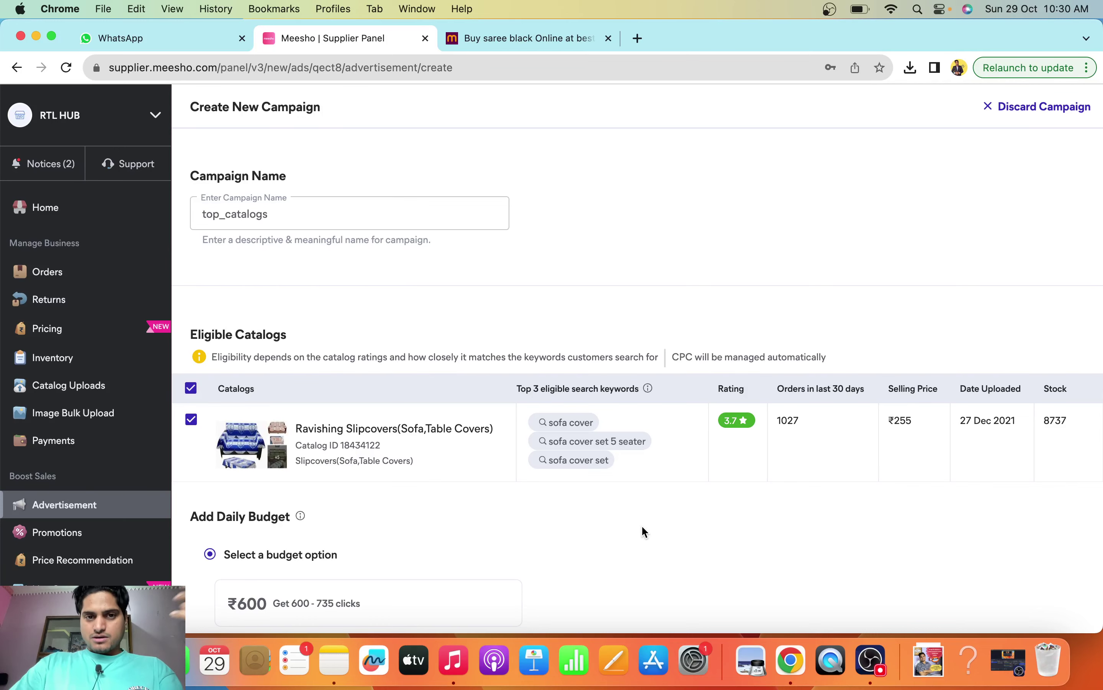
Step: Review the suggested daily budgets and switch the campaign to manual budget selection with ₹500 as the daily amount
scroll(643, 529, down, 5)
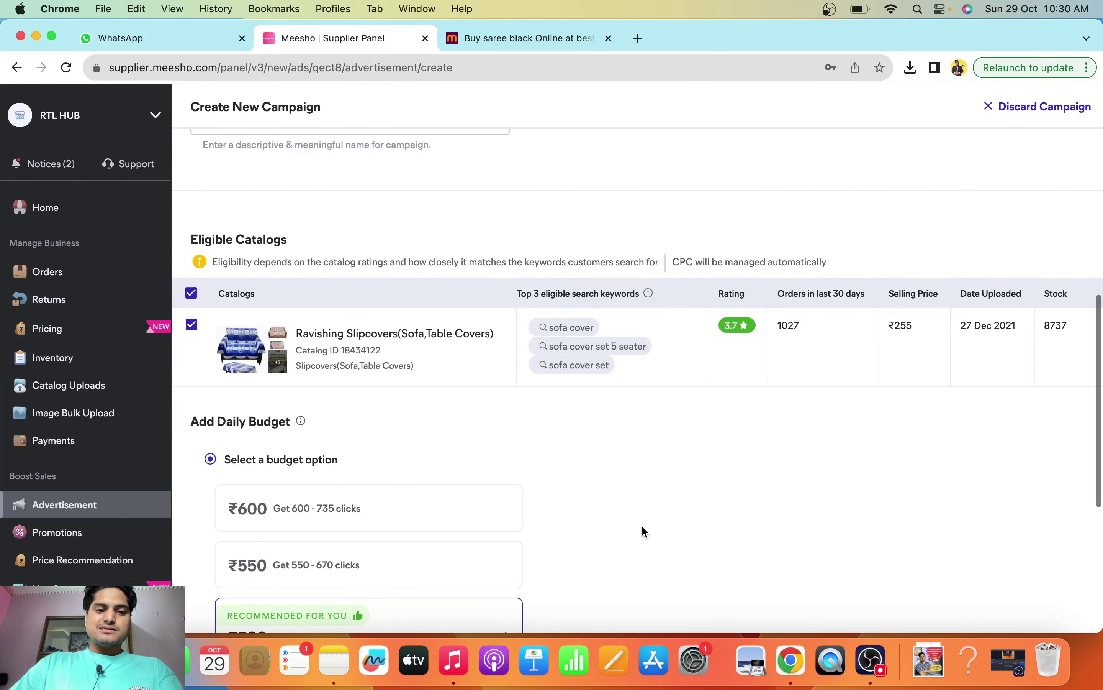
scroll(642, 524, down, 1)
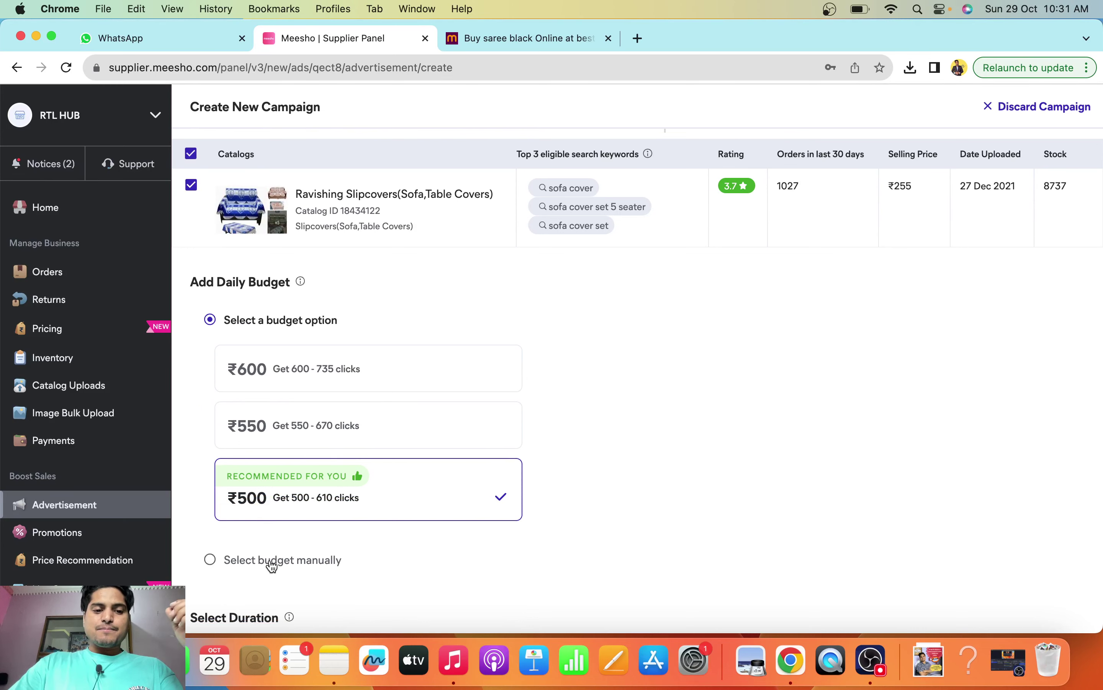
scroll(258, 567, down, 2)
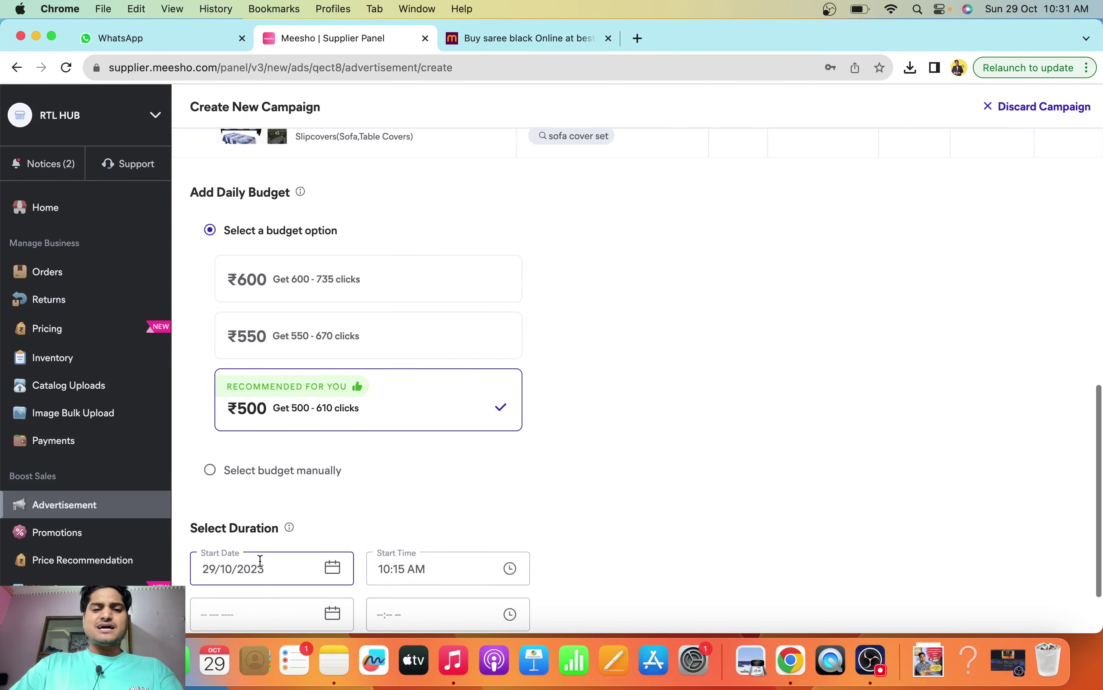
scroll(605, 472, up, 1)
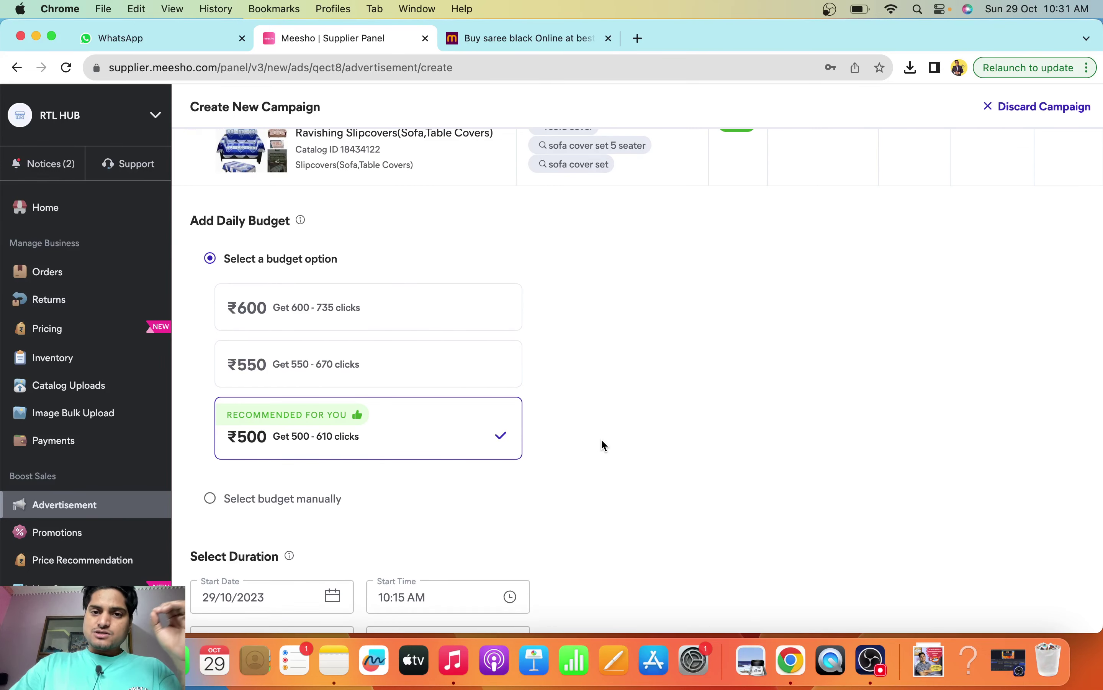
scroll(601, 441, up, 3)
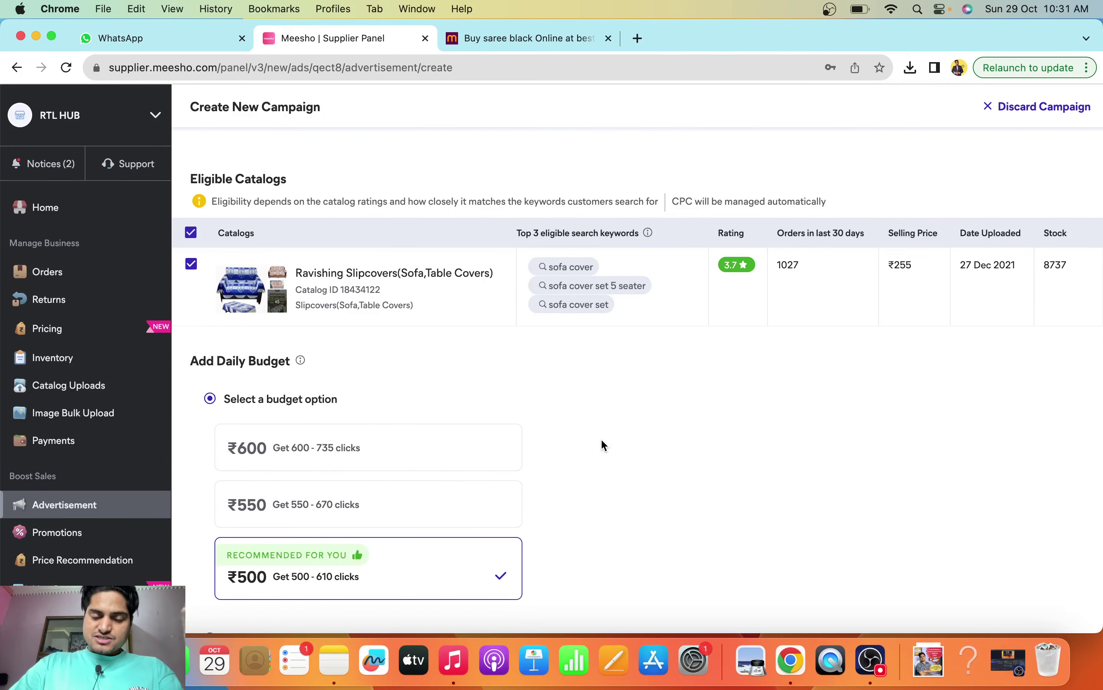
scroll(602, 441, down, 4)
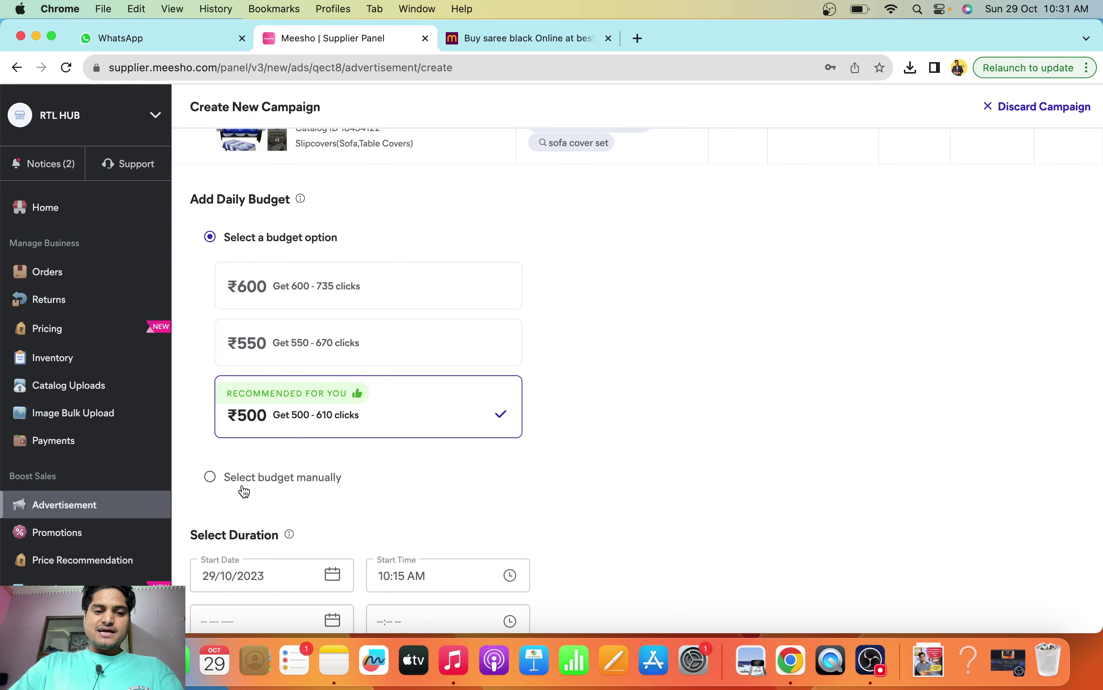
click(254, 478)
click(267, 331)
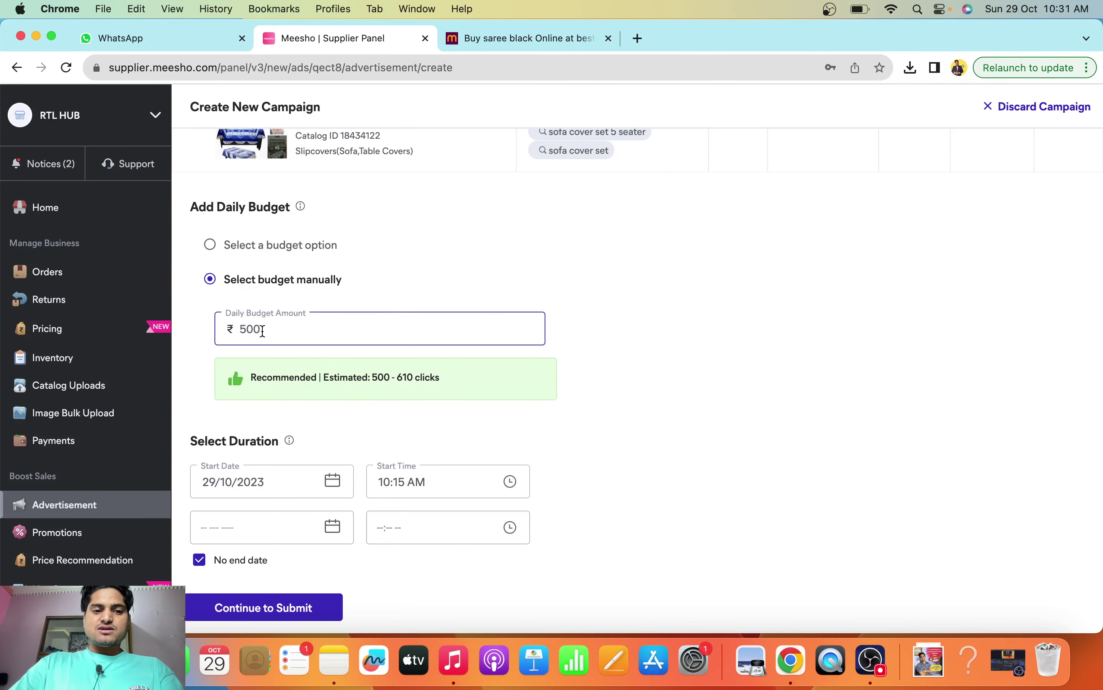
click(302, 401)
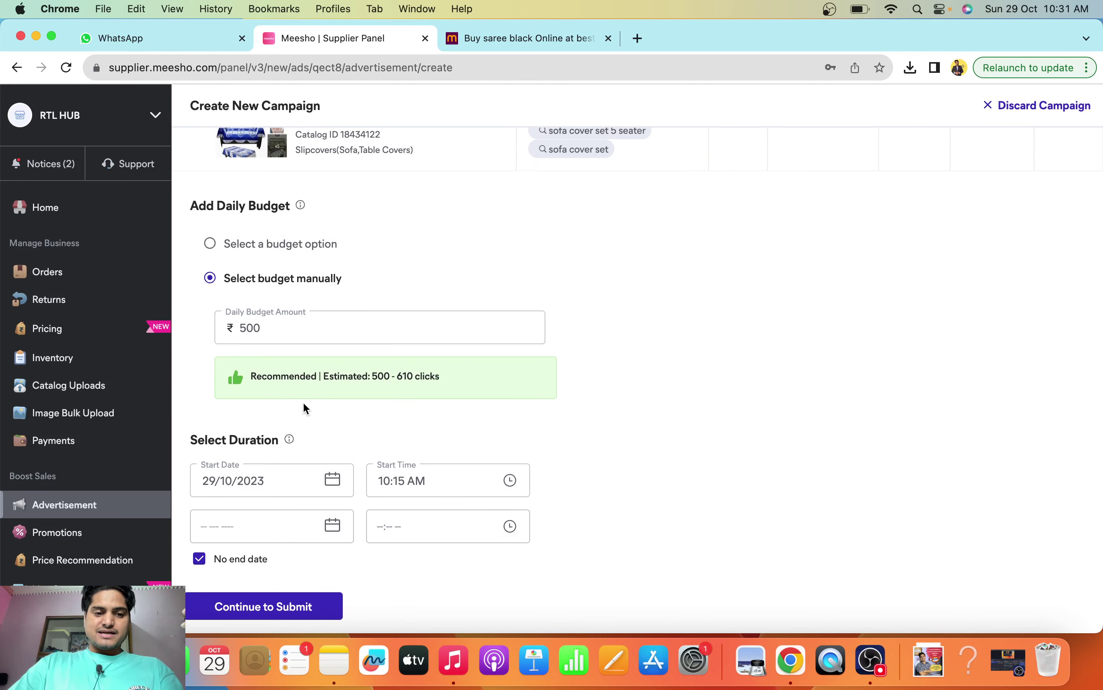
Step: Inspect the start date and start time fields in the campaign's duration settings
click(233, 487)
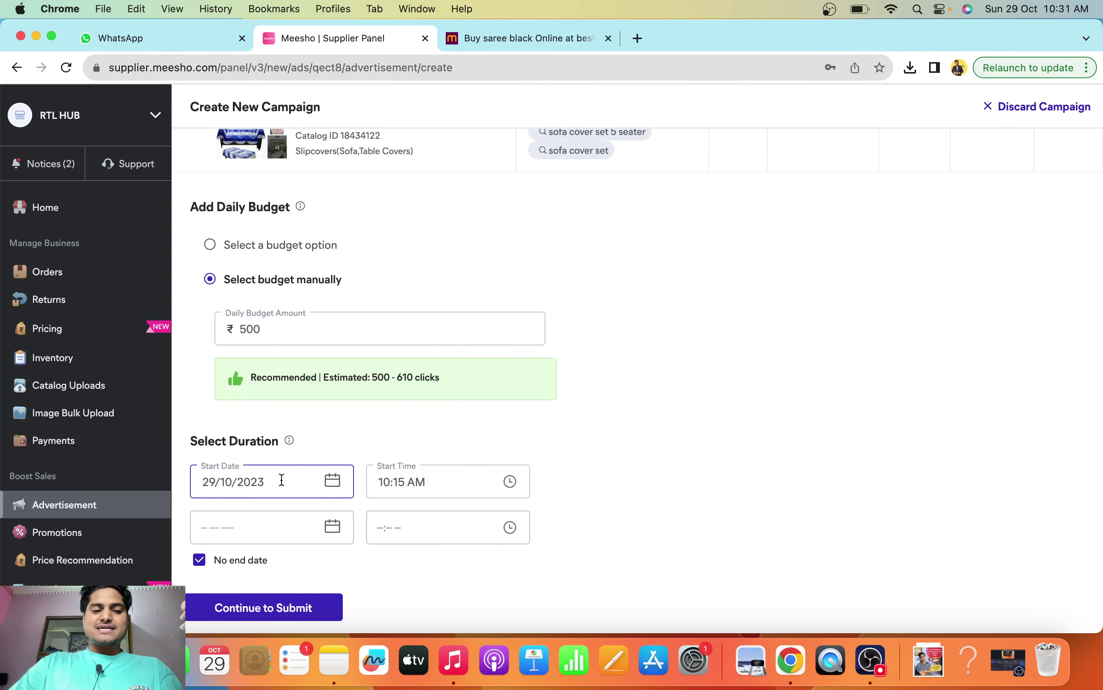
click(394, 483)
click(633, 481)
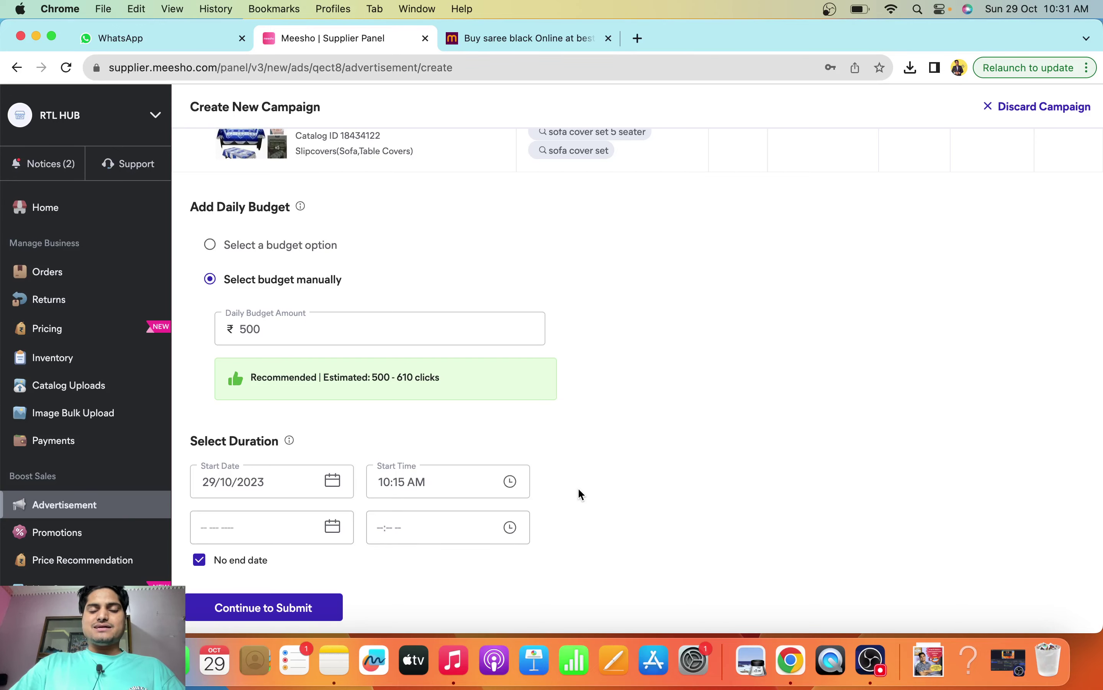
Step: Leave the current campaign form, start a new campaign, look at New Catalog Booster and choose Top Catalogs Campaign as its type
scroll(577, 487, up, 10)
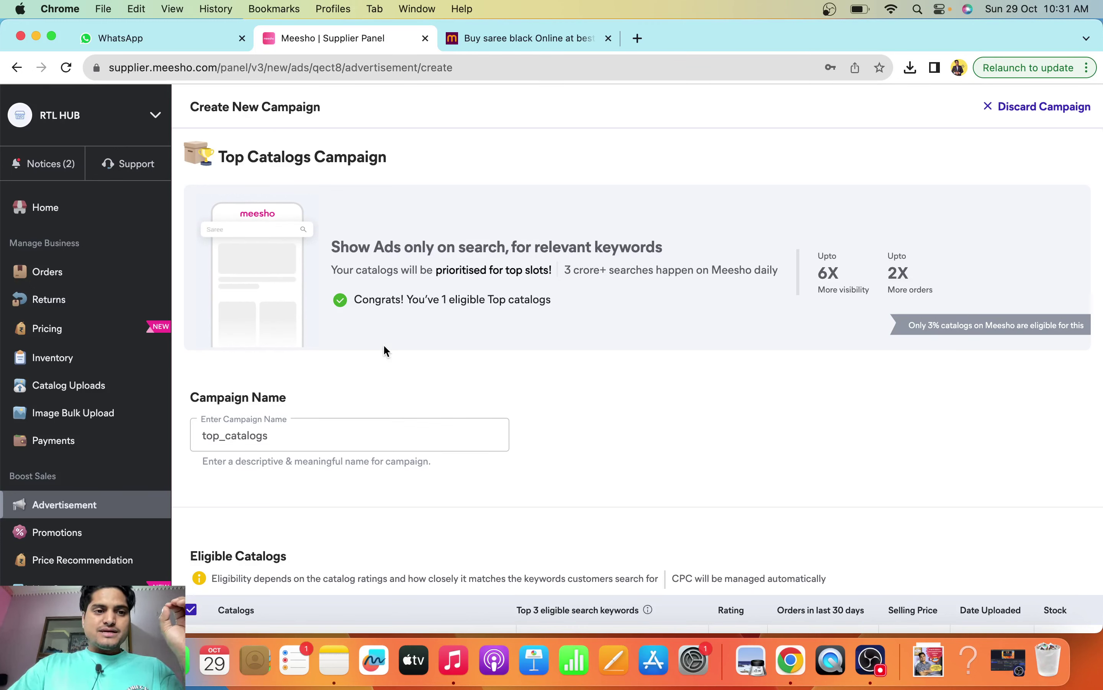
click(17, 67)
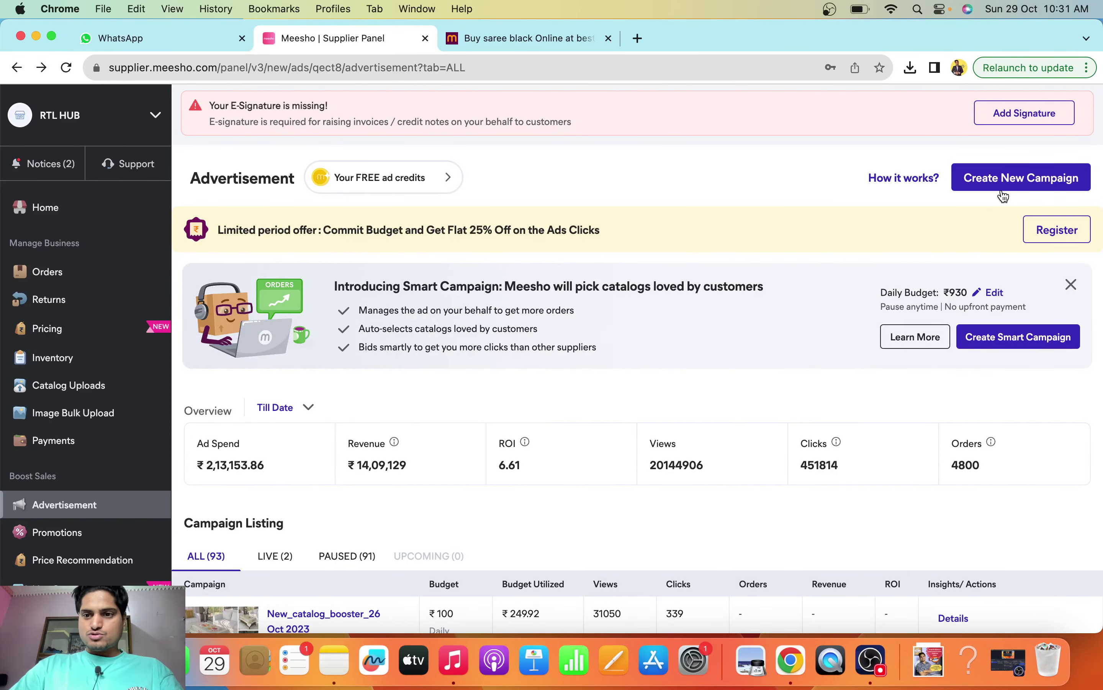
click(1017, 183)
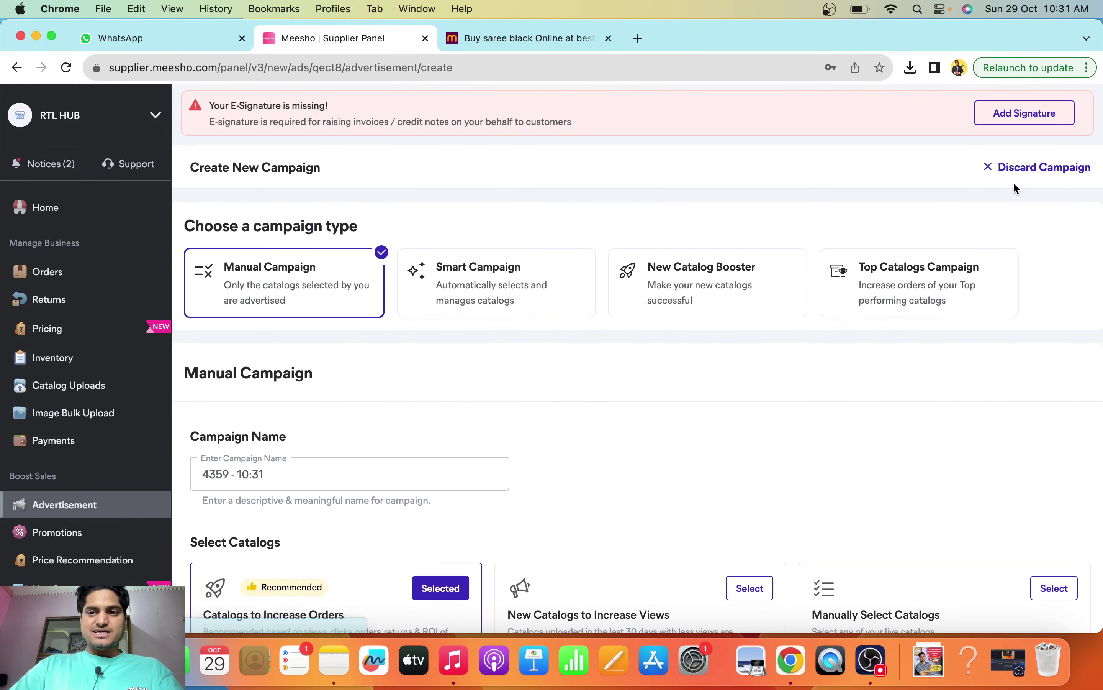
click(690, 295)
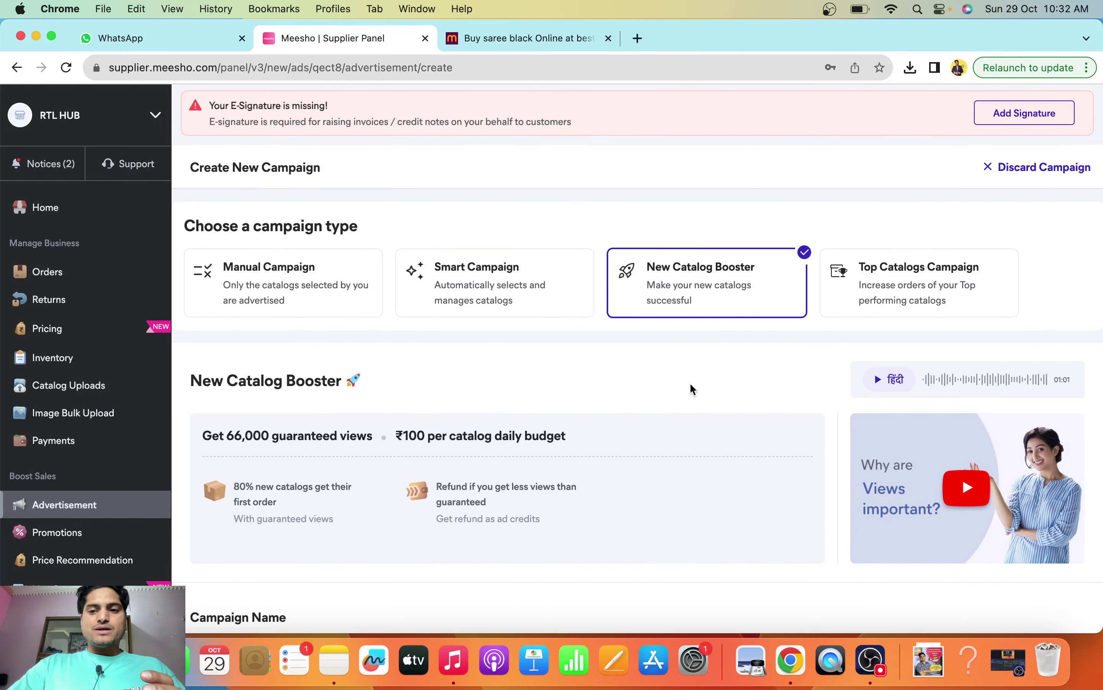
click(952, 307)
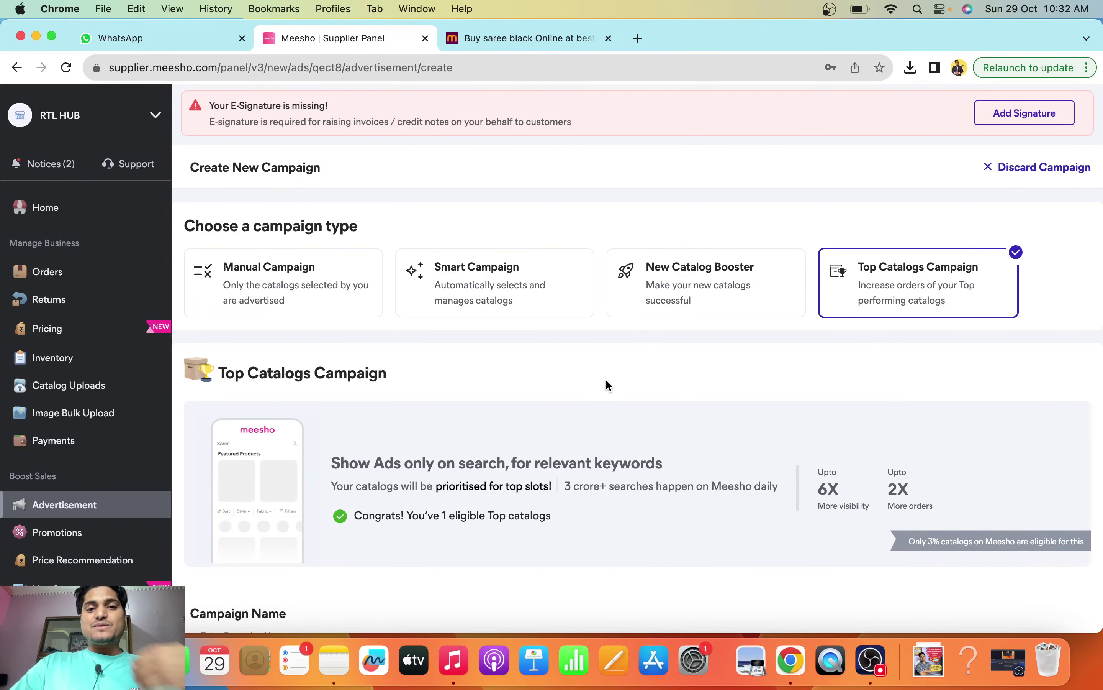
Step: Switch to the Meesho storefront and browse the product listings in the "saree black" search results
click(516, 43)
mouse_move(478, 161)
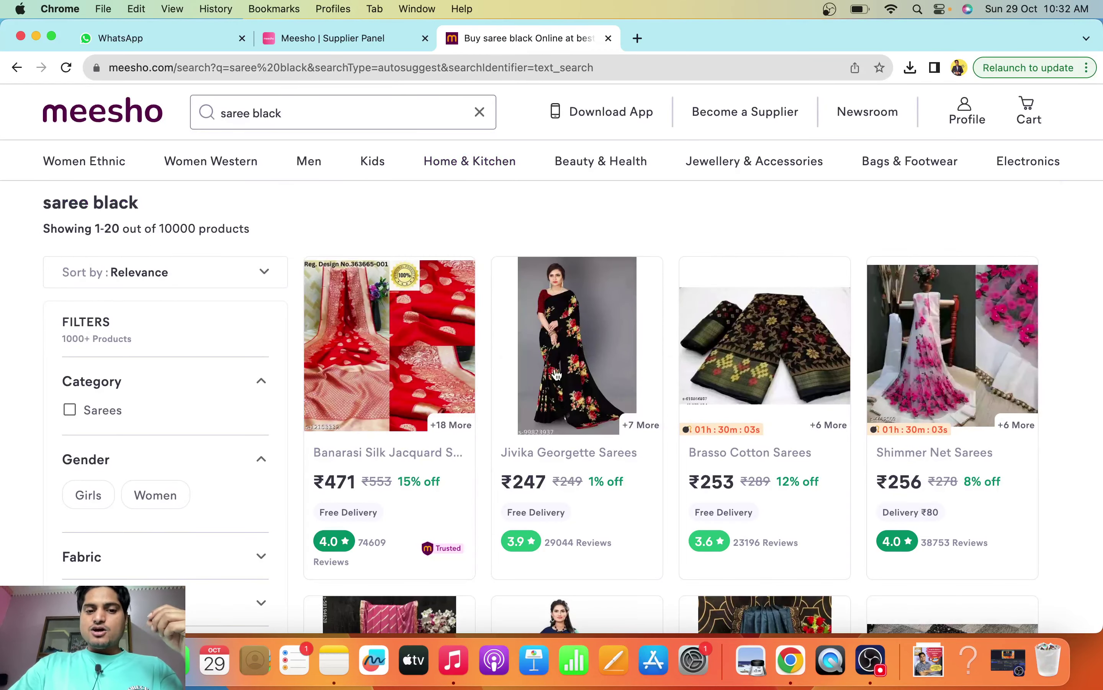
scroll(896, 458, down, 6)
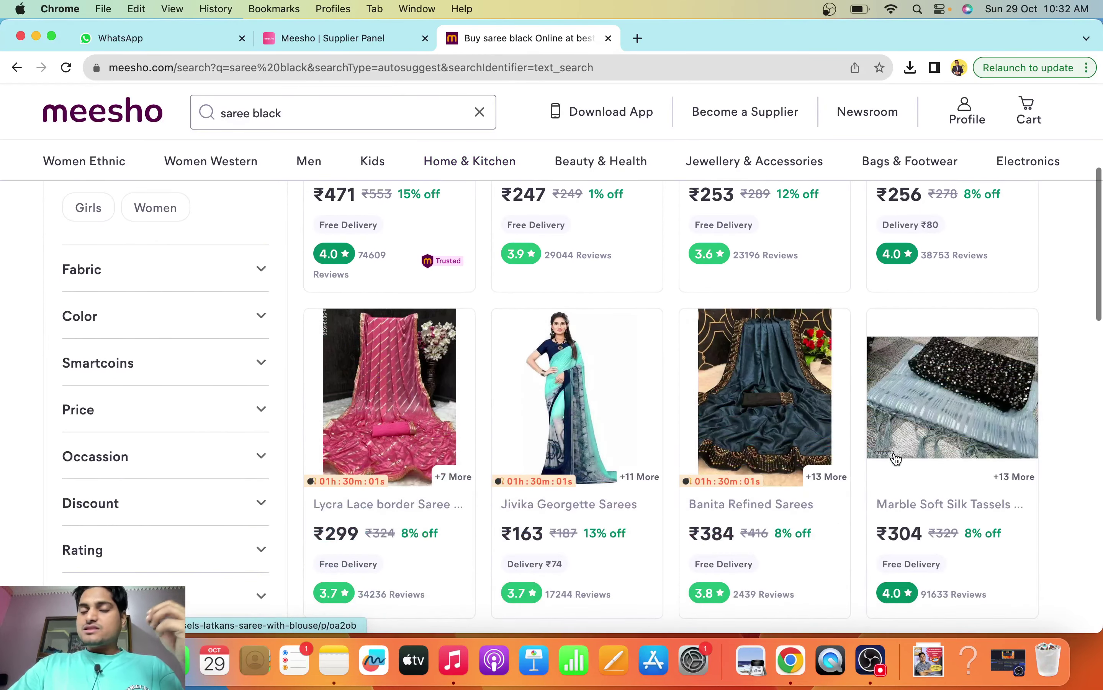
scroll(896, 458, up, 6)
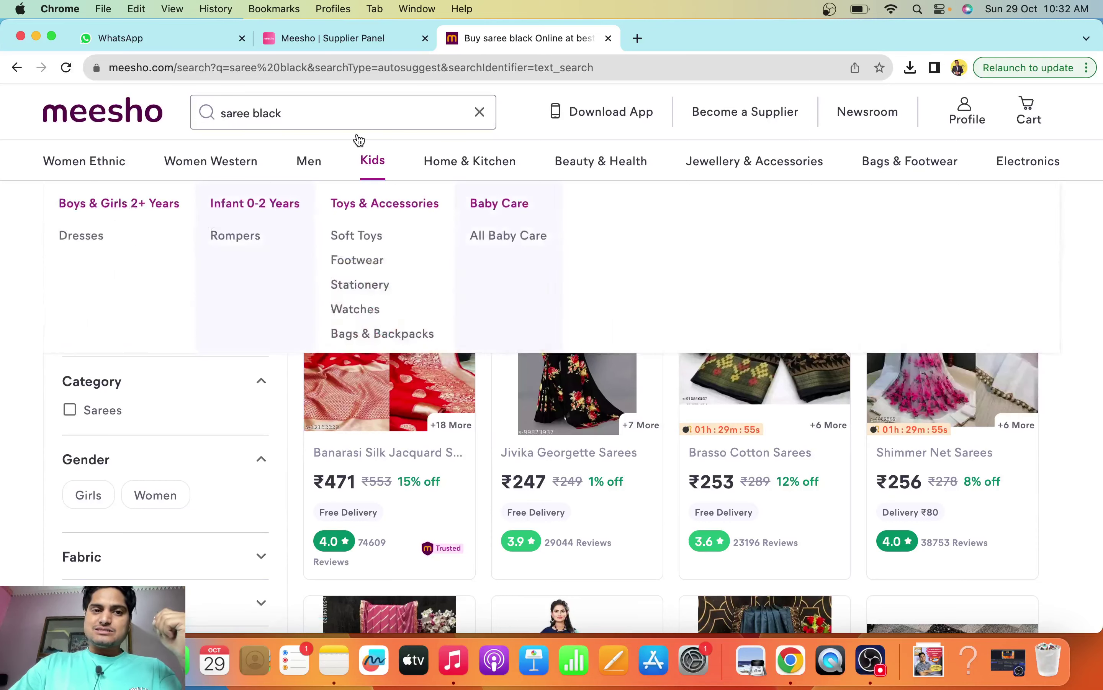
Step: Return to the supplier panel, view the discount offer image in WhatsApp and go back to the campaign form
click(337, 38)
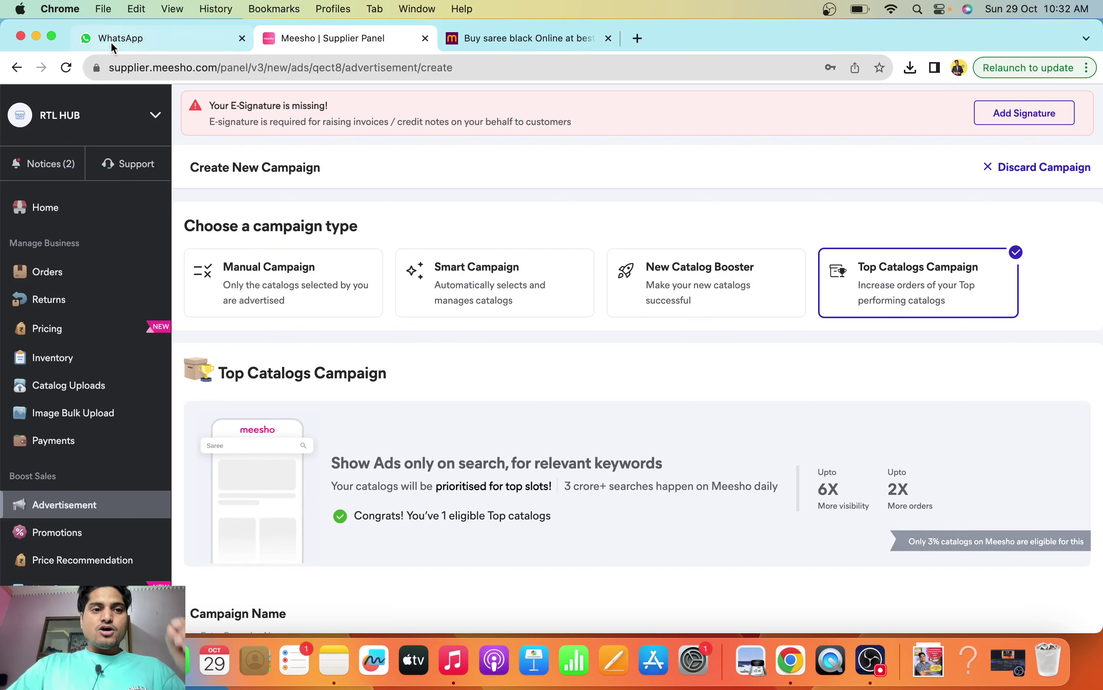
click(129, 41)
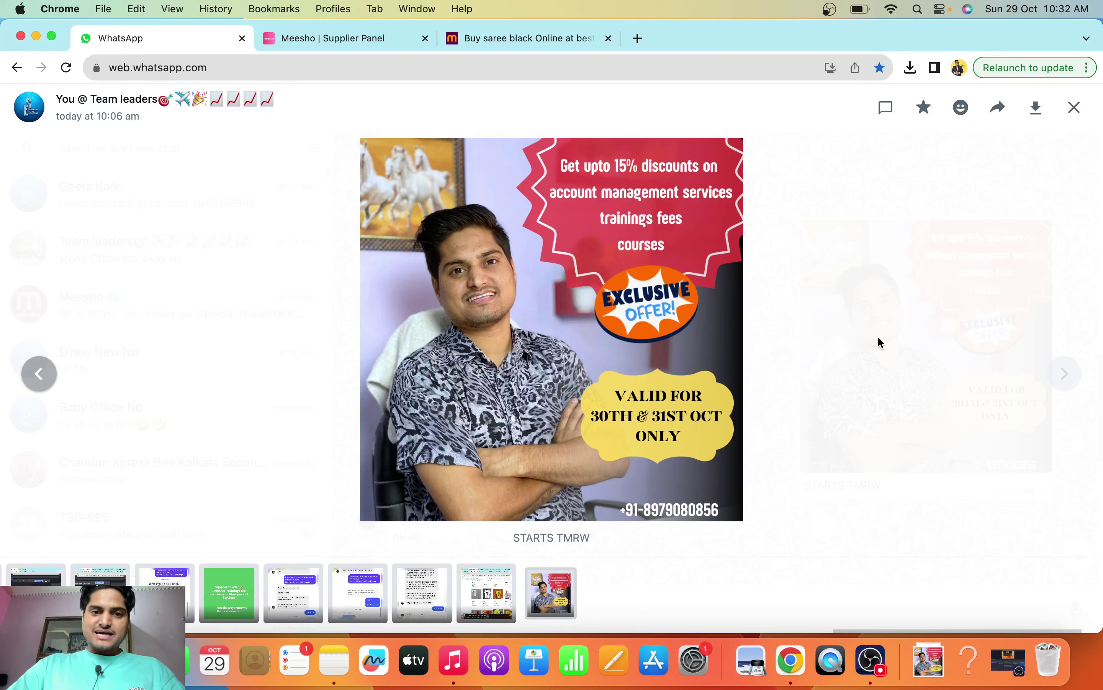
click(383, 36)
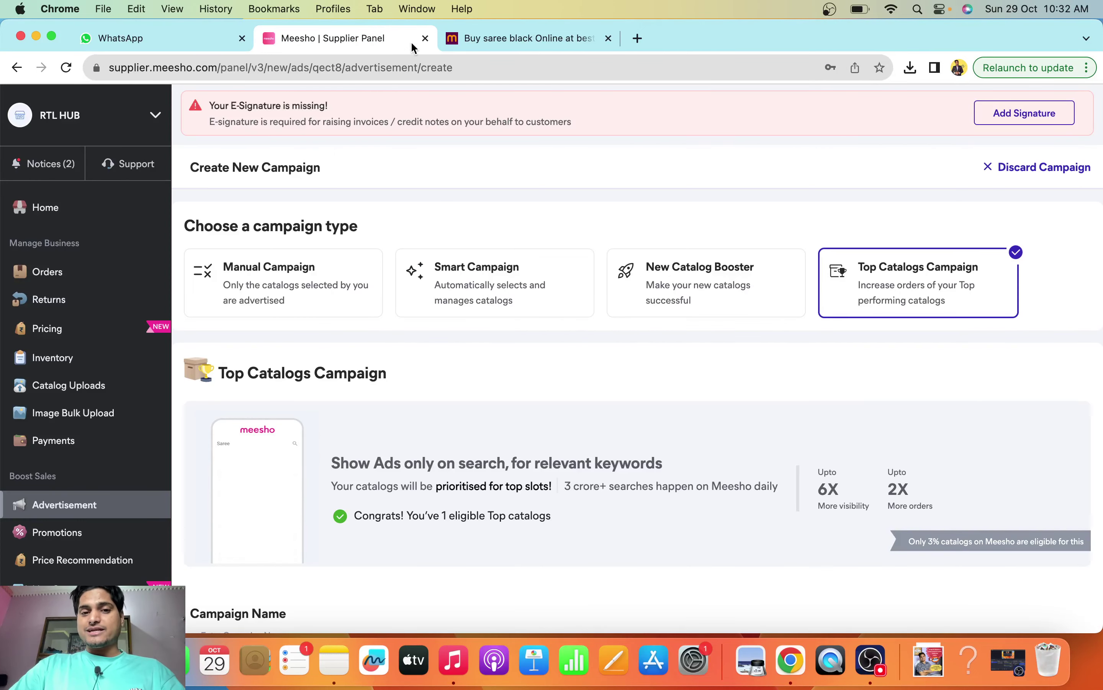